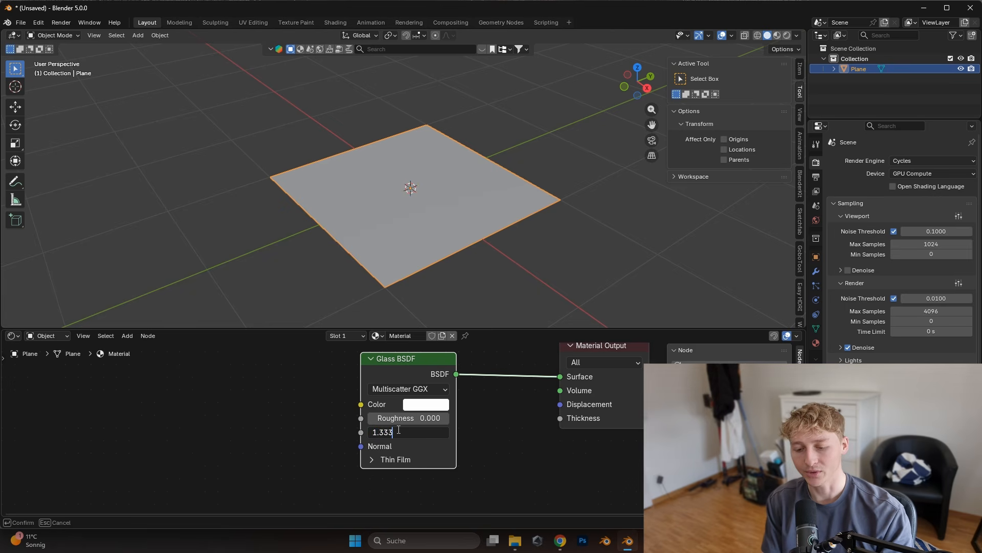
Set the Glass BSDF's IOR to 1.333, shift the node closer to the Material Output, and switch the viewport to Material Preview shading.
key("Return")
left_click_drag(429, 361, 452, 366)
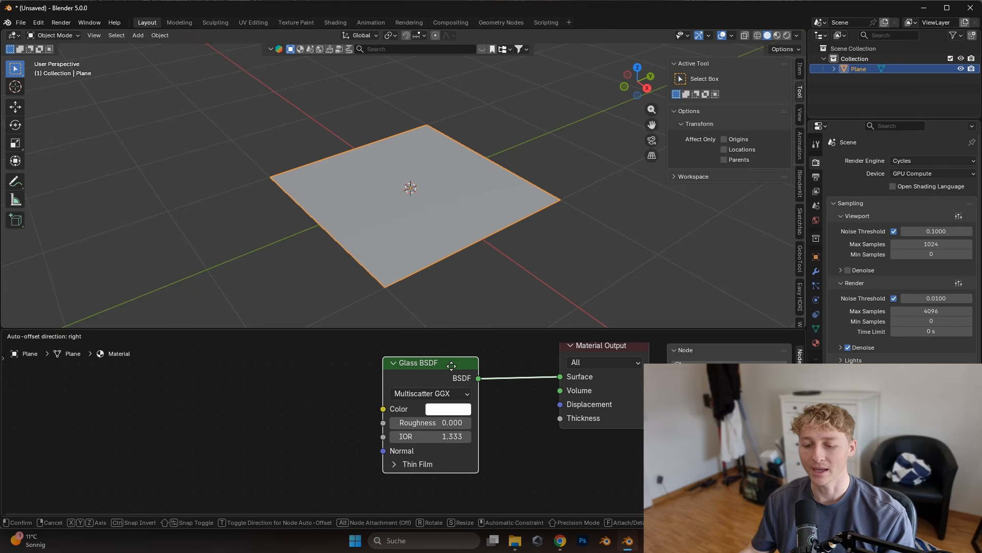
scroll(454, 214, "up", 3)
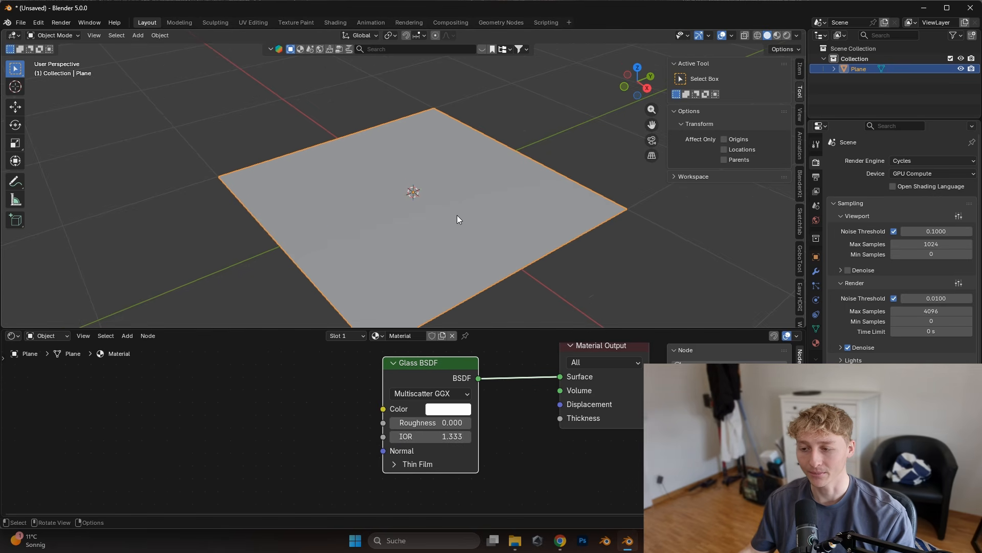
left_click(776, 37)
middle_click_drag(480, 185, 467, 184)
Add a Wave Texture node before the Glass BSDF and preview its color output on the plane.
key("shift+a")
left_click(371, 348)
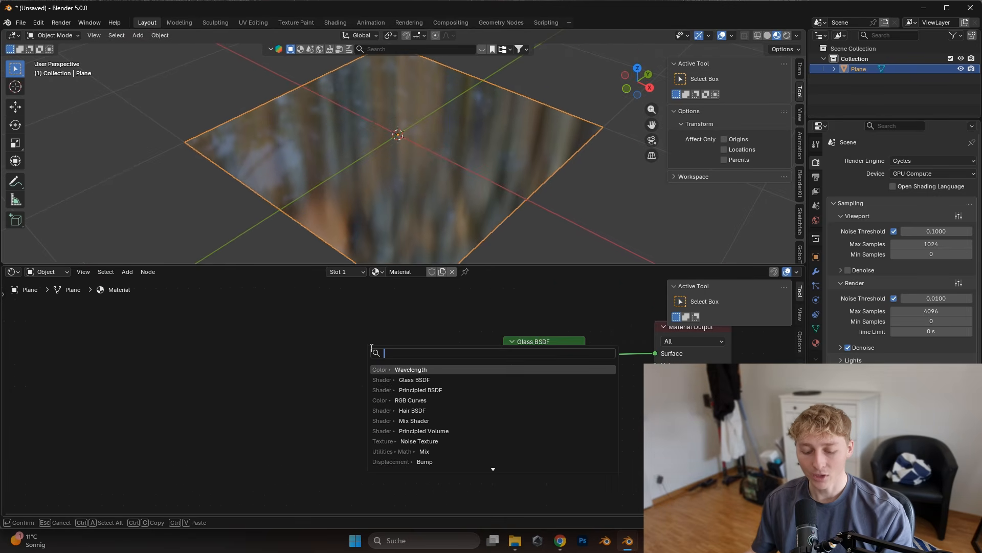
type("wa")
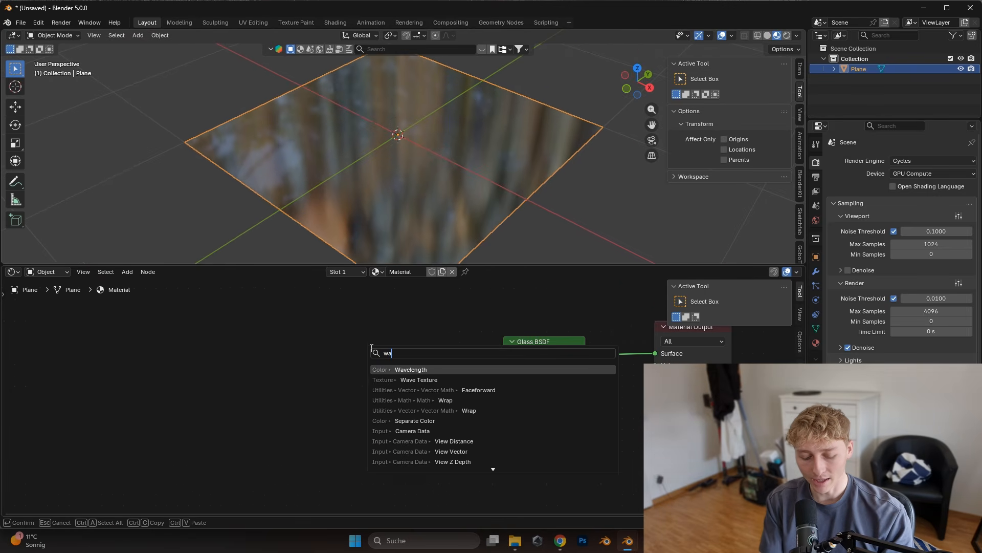
type("ve")
key("Down")
key("Return")
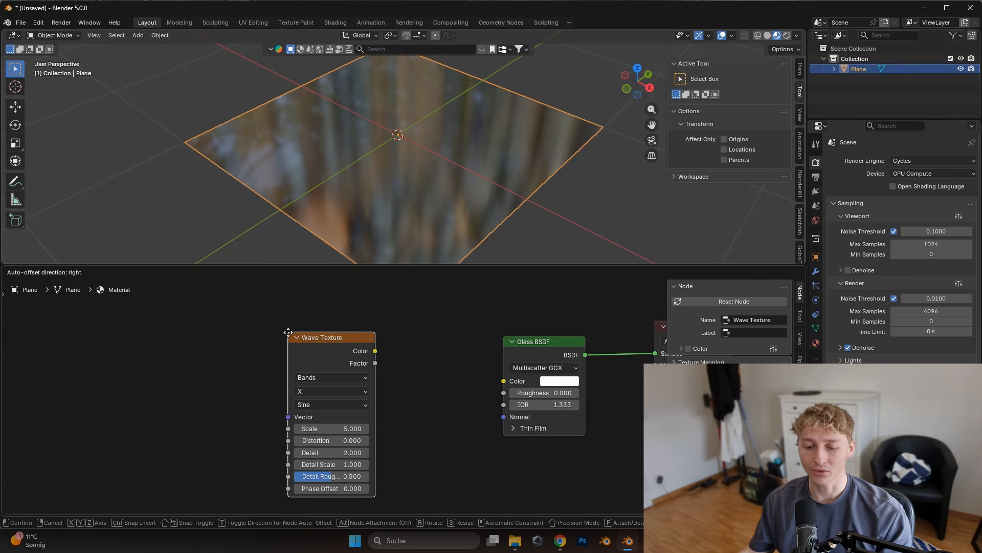
left_click(288, 332)
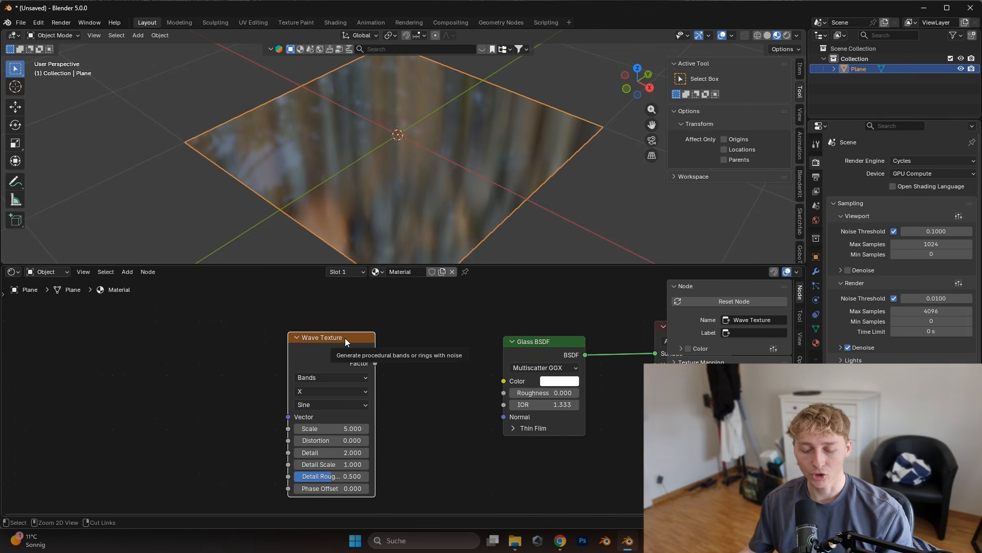
left_click(345, 337, "ctrl+shift")
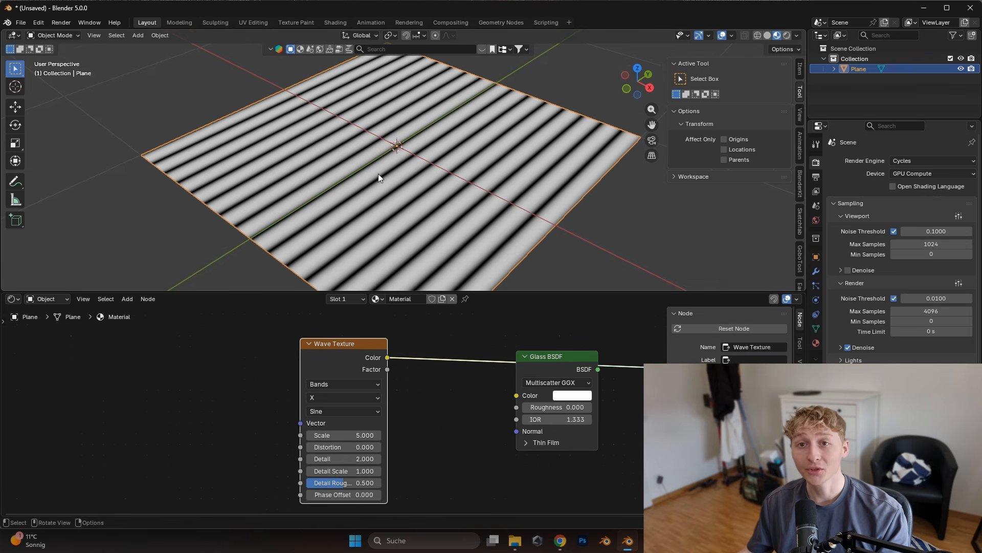
Change the Wave Texture's type to Rings with the rings direction set to Spherical.
scroll(388, 391, "up", 3)
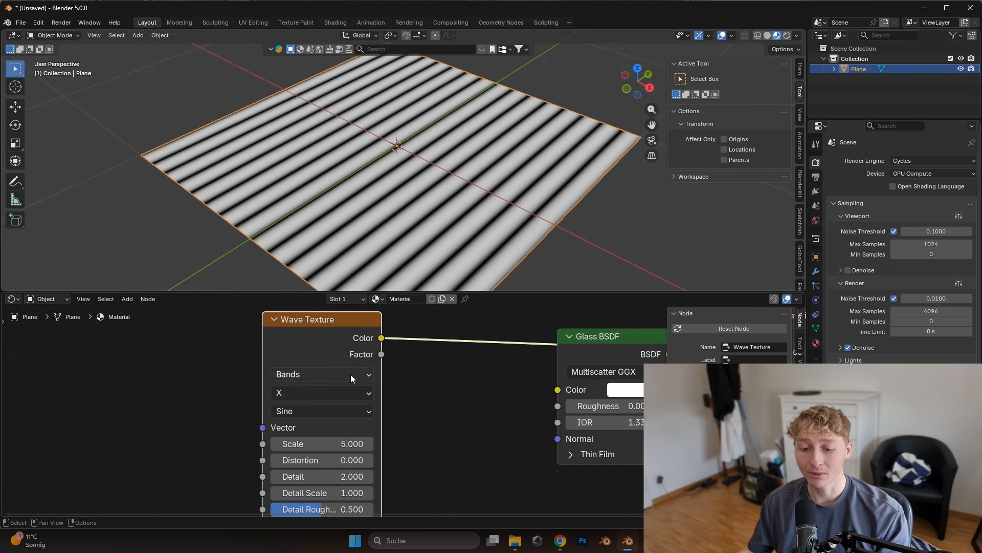
left_click(327, 371)
left_click(297, 428)
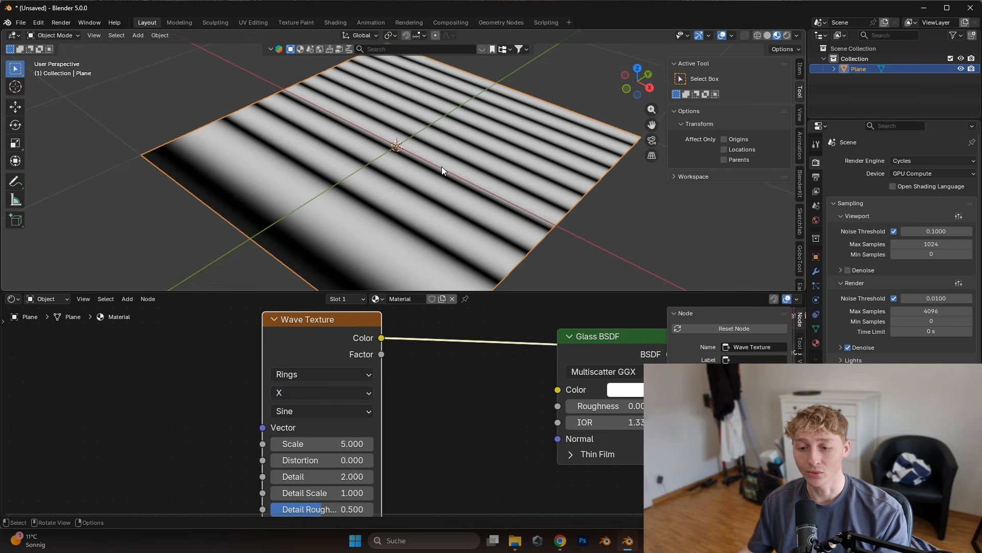
left_click(292, 398)
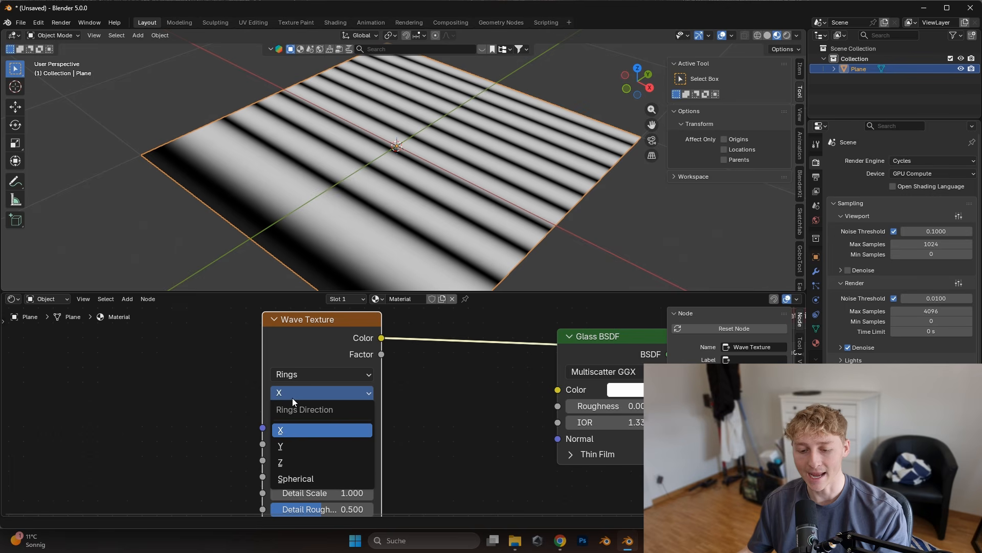
left_click(302, 479)
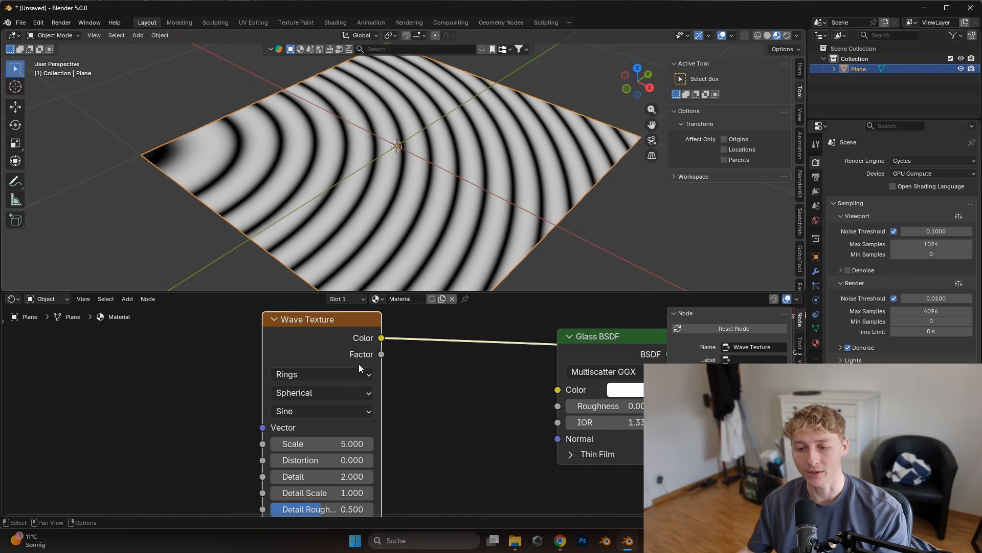
middle_click_drag(366, 169, 349, 160)
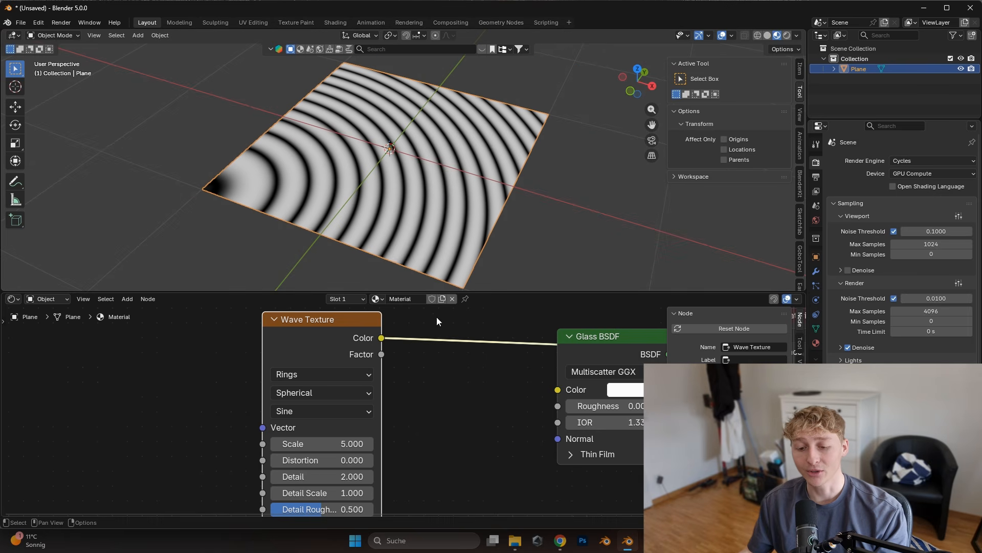
Add Texture Coordinate and Mapping nodes feeding the Wave Texture's vector input.
scroll(436, 364, "down", 1)
middle_click_drag(434, 369, 582, 366)
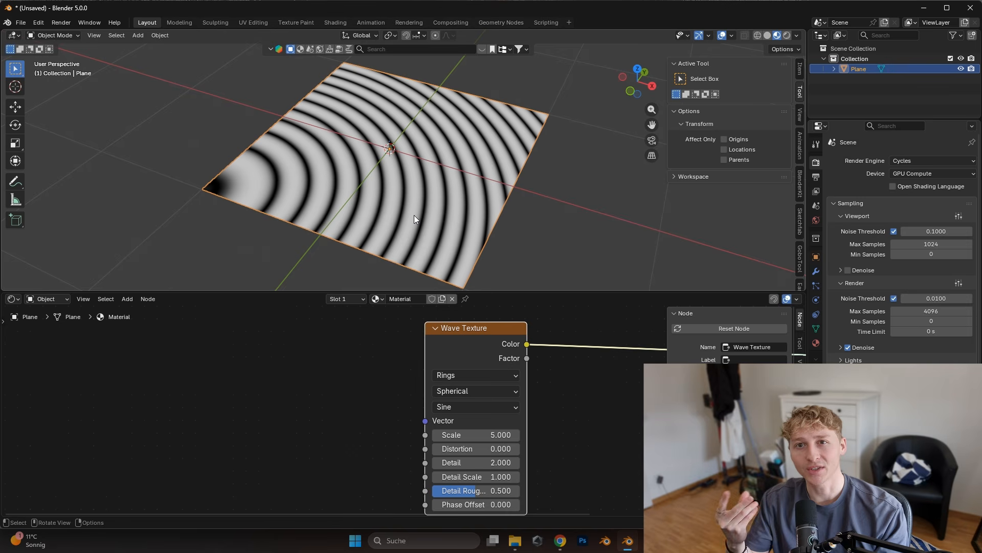
scroll(496, 365, "down", 1)
middle_click_drag(566, 380, 600, 384)
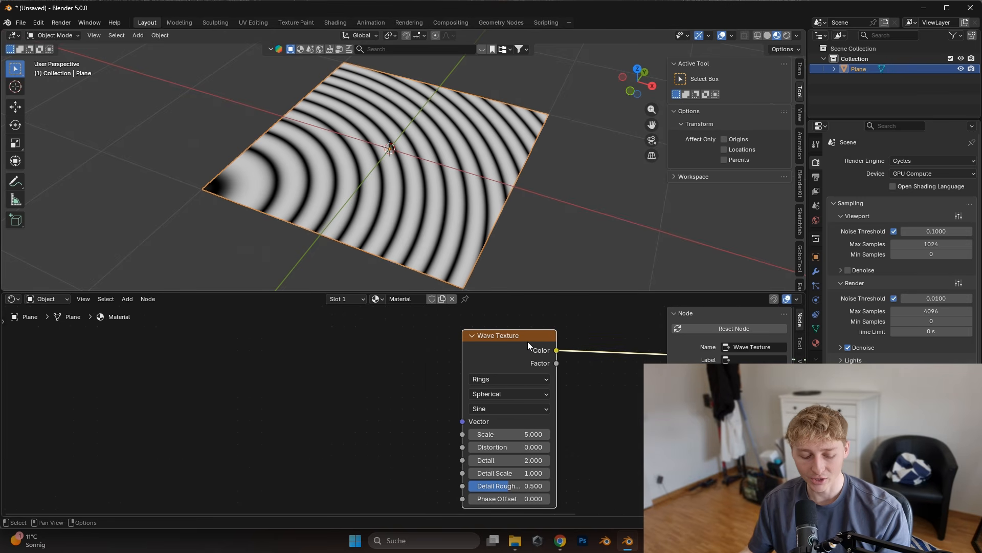
key("ctrl+t")
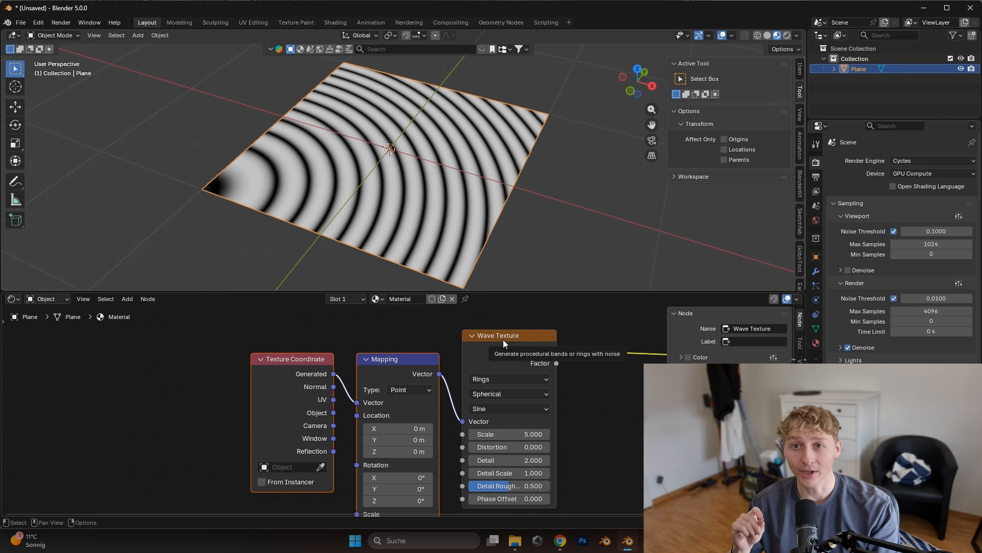
left_click(411, 336)
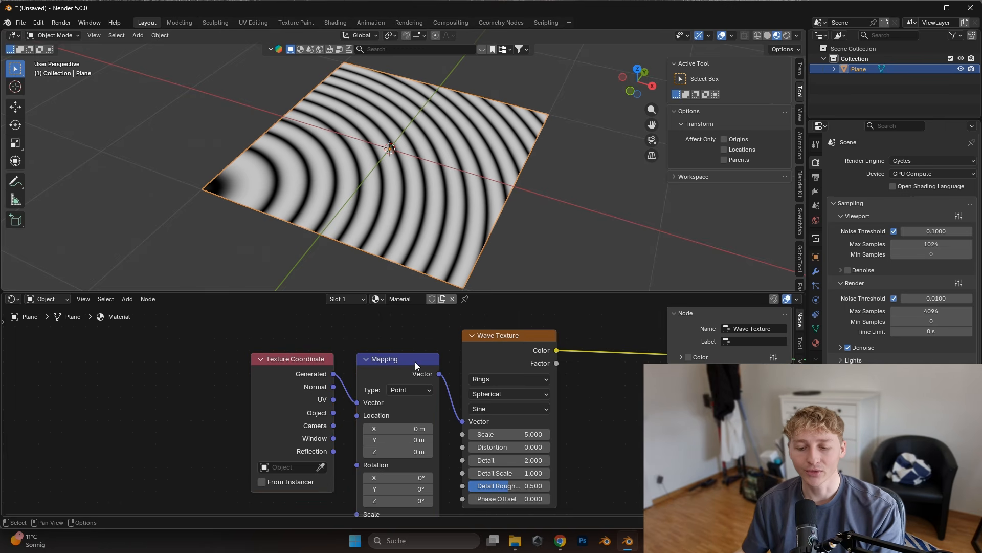
Spread out the Texture Coordinate and Mapping nodes to leave space between them and the Wave Texture.
left_click(416, 361)
left_click(302, 372)
left_click_drag(271, 333, 431, 380)
left_click_drag(376, 365, 309, 377)
left_click(358, 347)
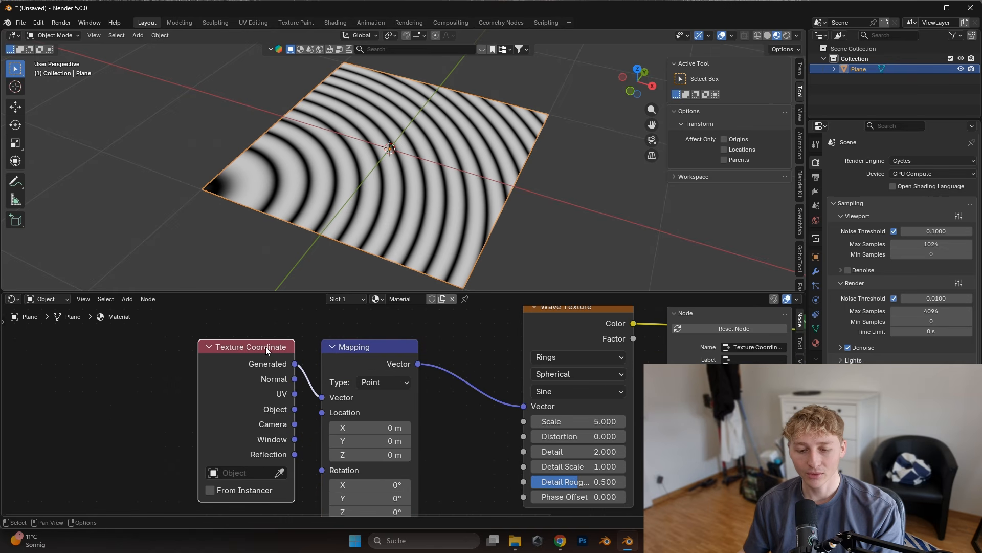
left_click_drag(268, 349, 224, 364)
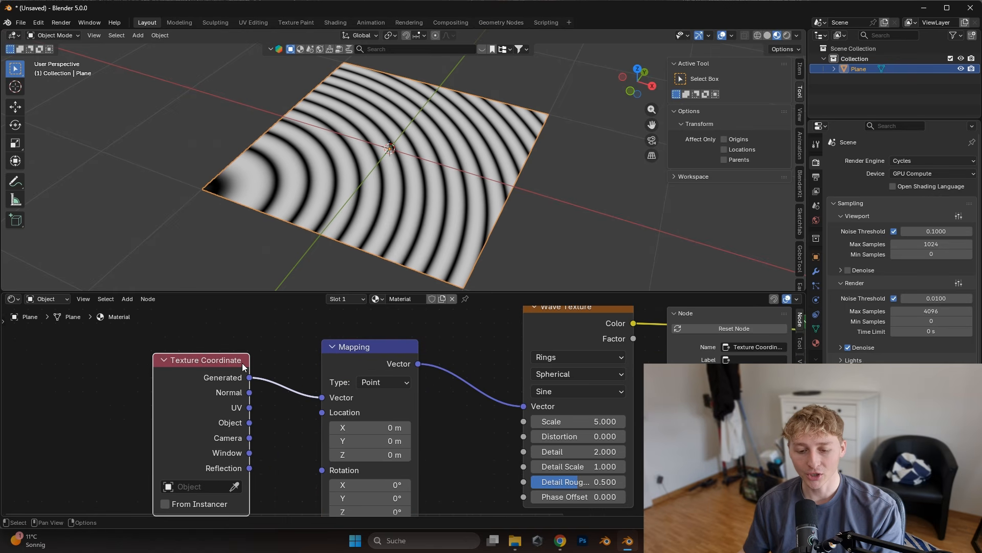
Connect the Texture Coordinate's Object output to the Mapping node's Vector input and inspect the rings on the plane.
left_click(255, 413)
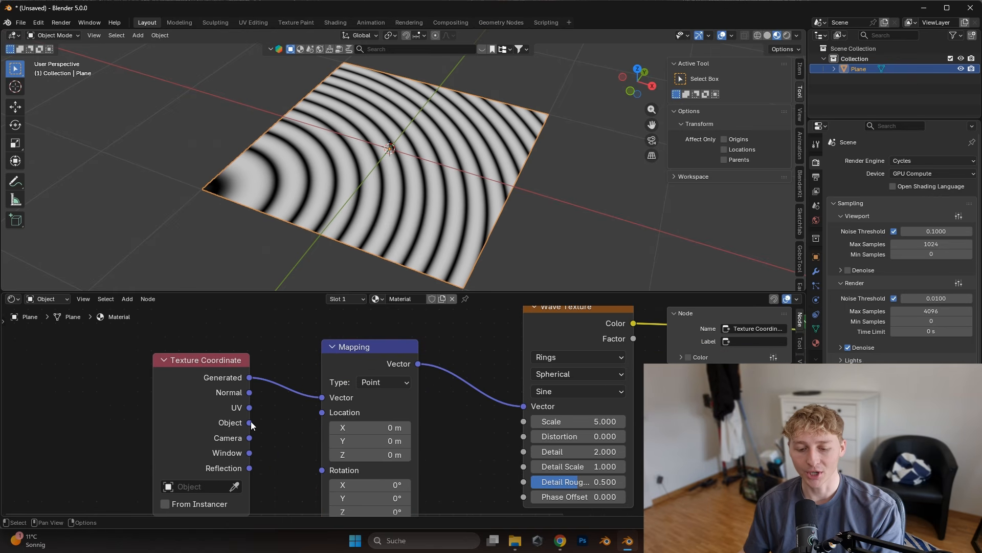
left_click_drag(249, 422, 322, 398)
scroll(466, 164, "up", 4)
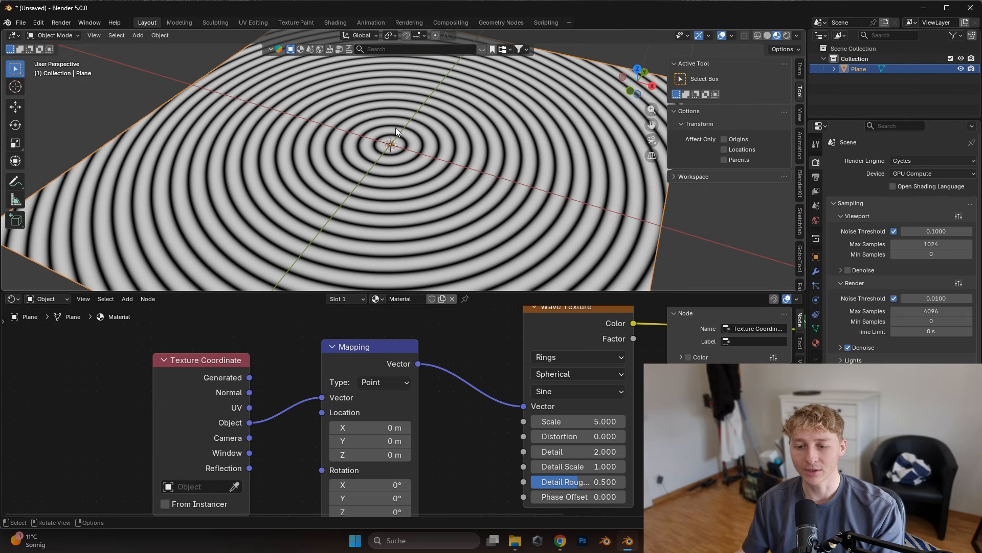
middle_click_drag(396, 127, 396, 152)
scroll(400, 151, "up", 3)
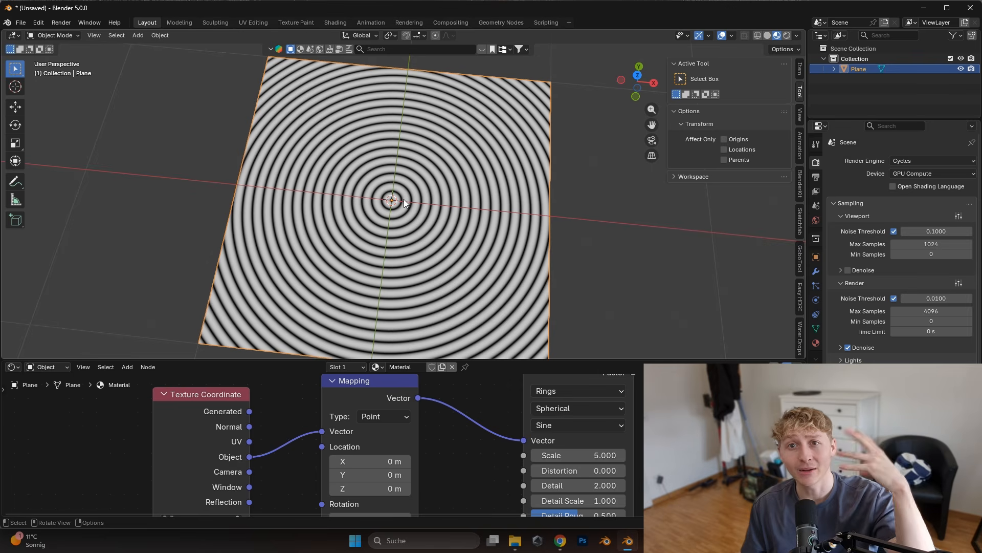
scroll(403, 200, "up", 1)
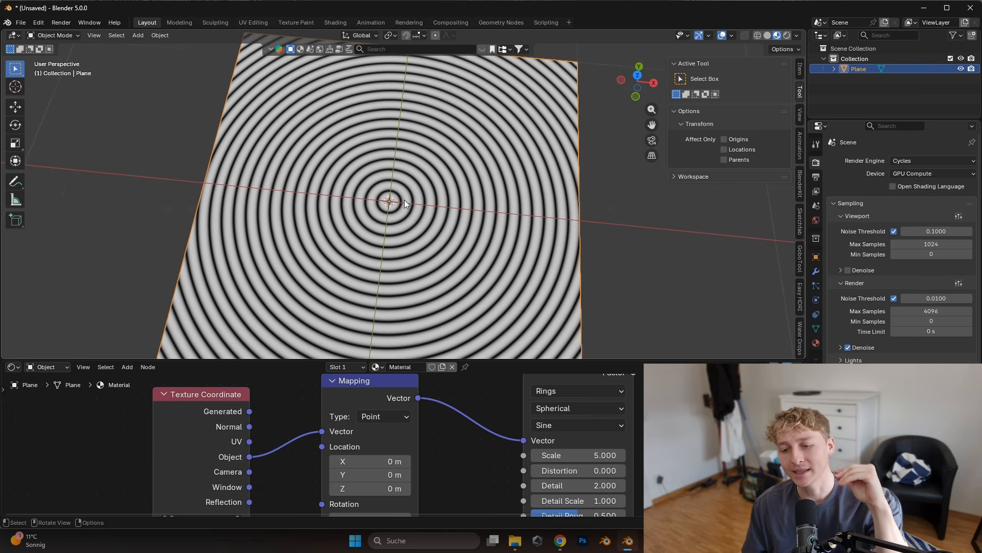
middle_click_drag(450, 177, 477, 136)
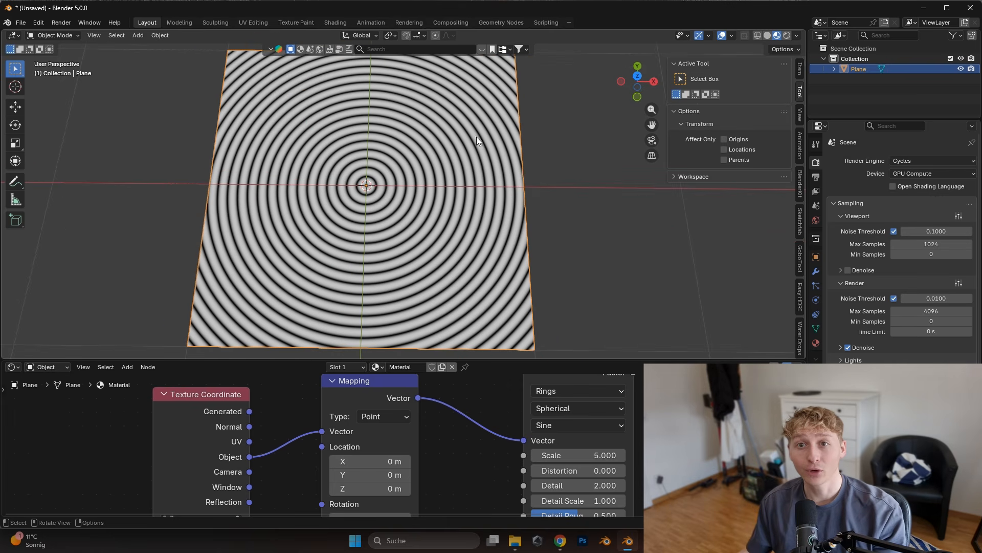
Place the 3D cursor on the plane near its positive X, positive Y corner, and return to the Select Box tool.
left_click(16, 90)
middle_click_drag(475, 213, 408, 196, "shift")
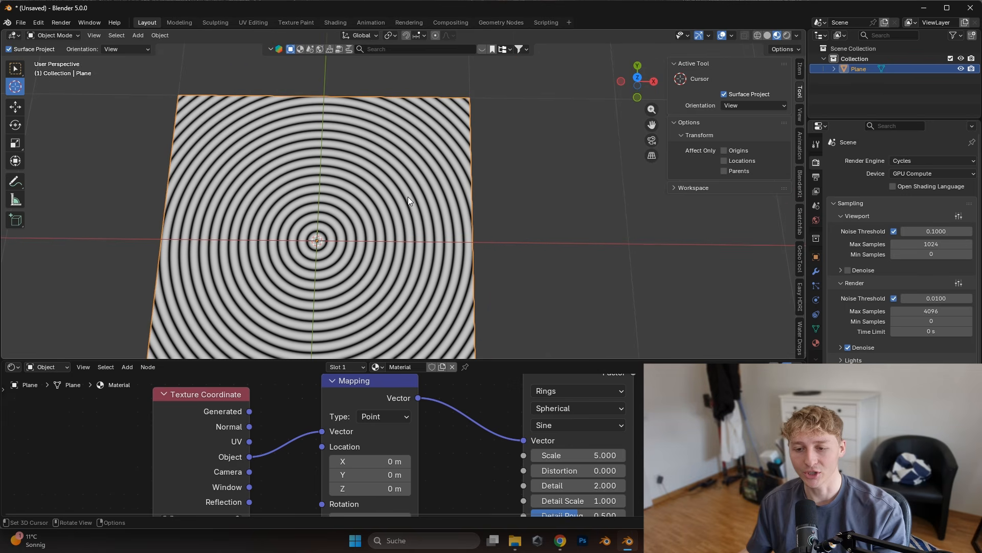
left_click(402, 164)
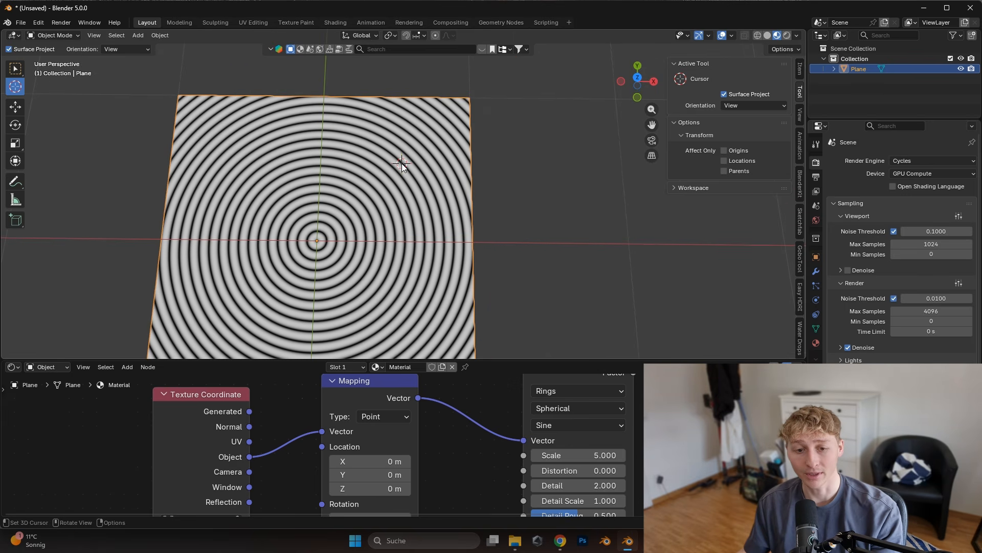
left_click(15, 68)
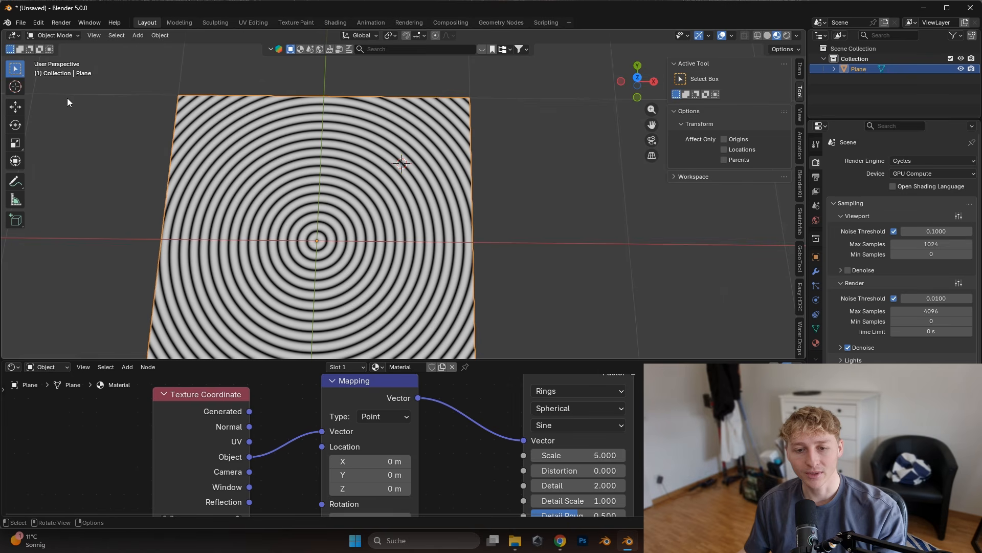
Set the plane's origin to the 3D cursor and inspect the shifted ring center.
left_click(160, 35)
mouse_move(183, 56)
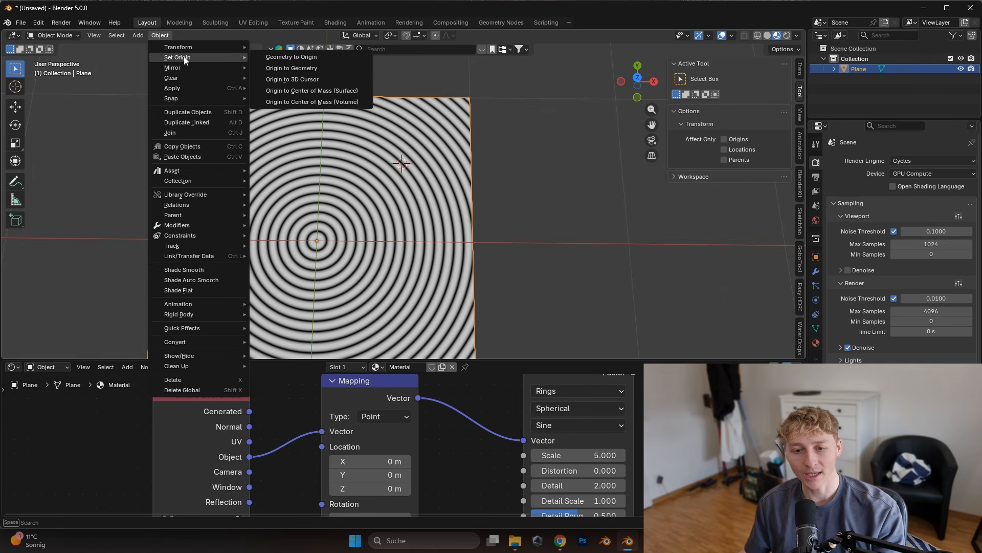
left_click(287, 80)
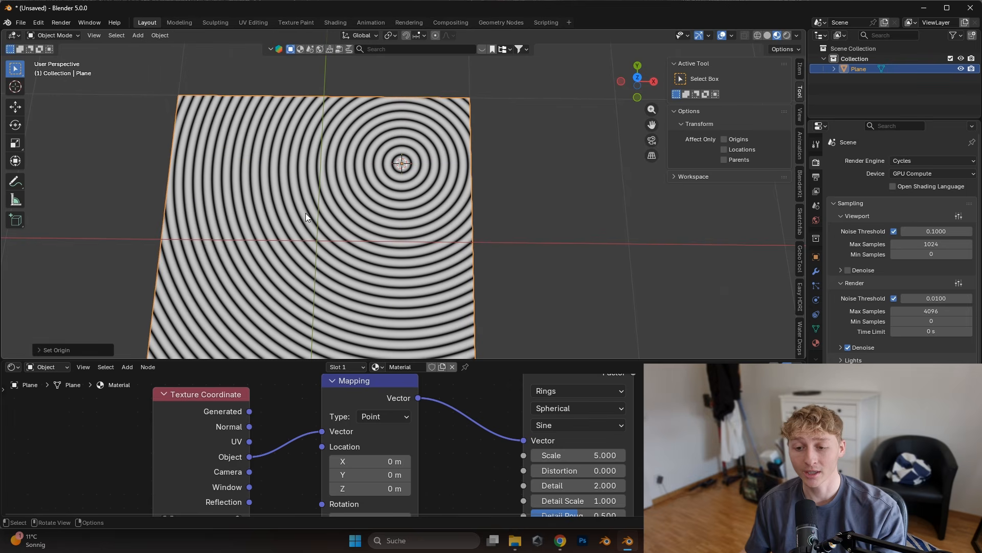
scroll(404, 197, "up", 5)
middle_click_drag(399, 148, 370, 201, "shift")
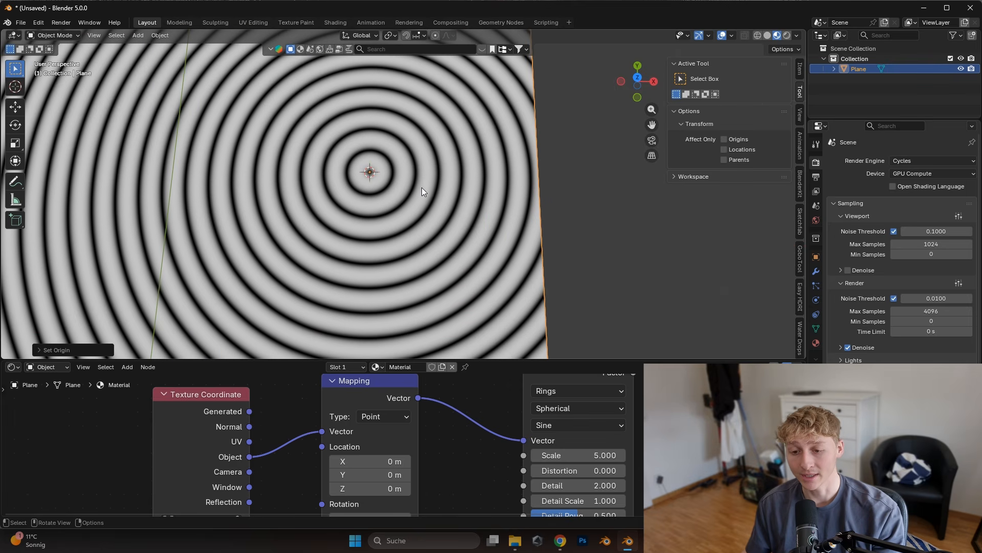
scroll(421, 187, "down", 5)
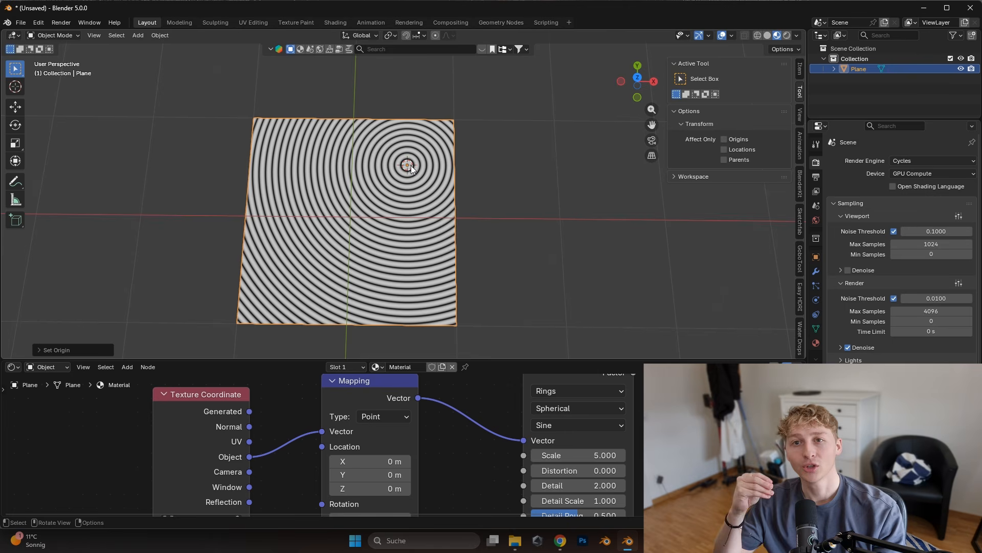
scroll(450, 149, "up", 6)
scroll(403, 376, "up", 2)
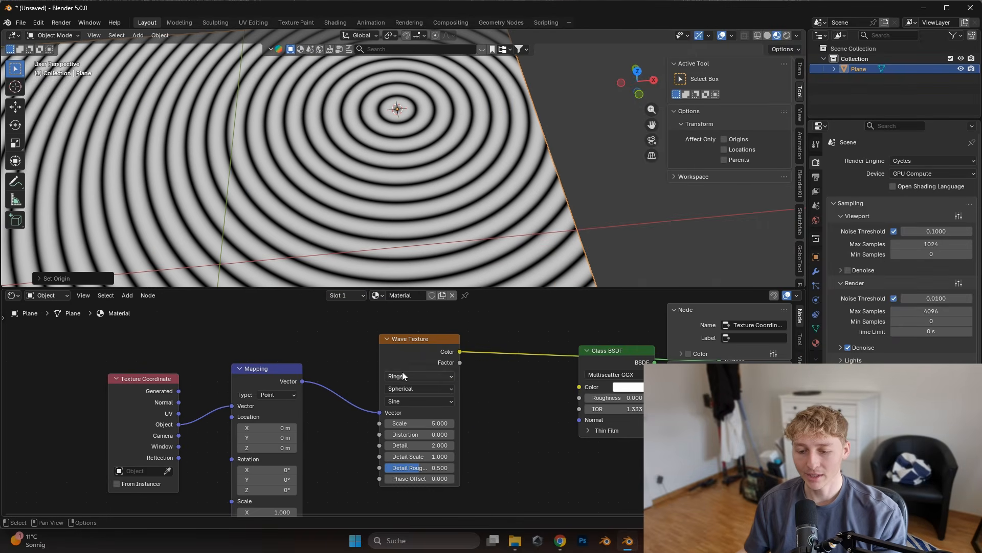
Lower the Wave Texture's Scale to 1.100 and check the wider rings on the plane.
scroll(493, 374, "up", 1)
middle_click_drag(483, 404, 427, 389)
left_click_drag(393, 417, 335, 417)
scroll(431, 184, "down", 1)
scroll(431, 185, "down", 2)
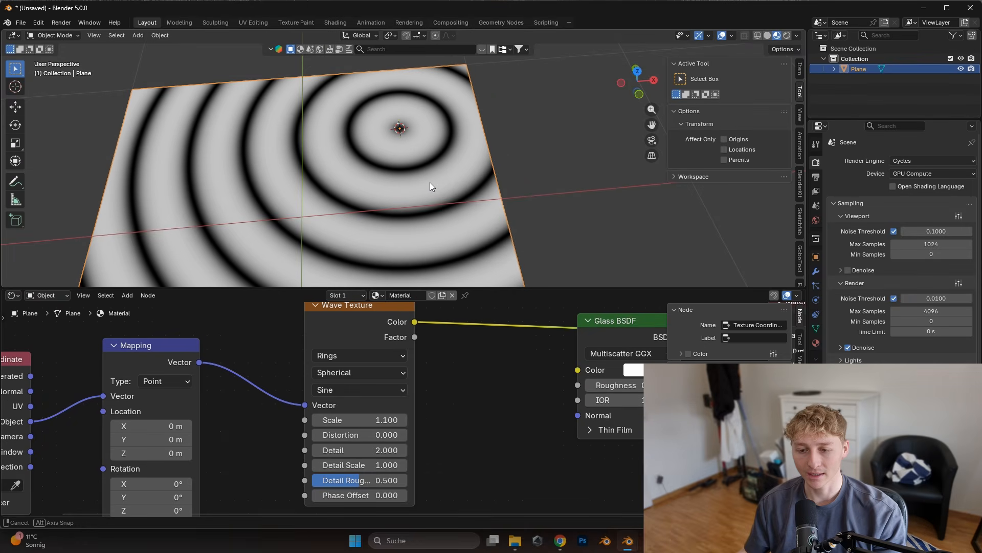
middle_click_drag(430, 182, 423, 169)
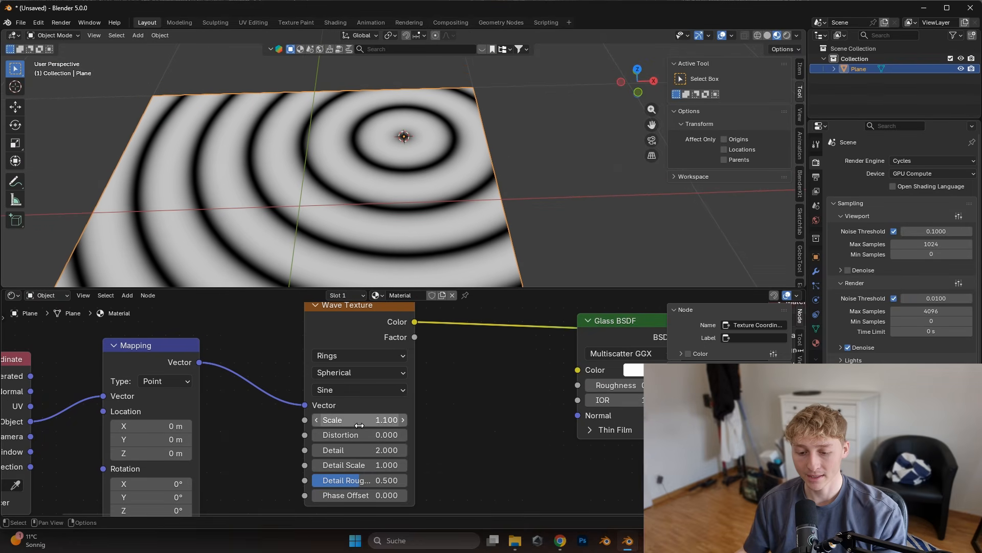
Set the Wave Texture's Detail to 0 and its Distortion to 5.600.
left_click_drag(375, 449, 358, 450)
middle_click_drag(353, 173, 364, 182)
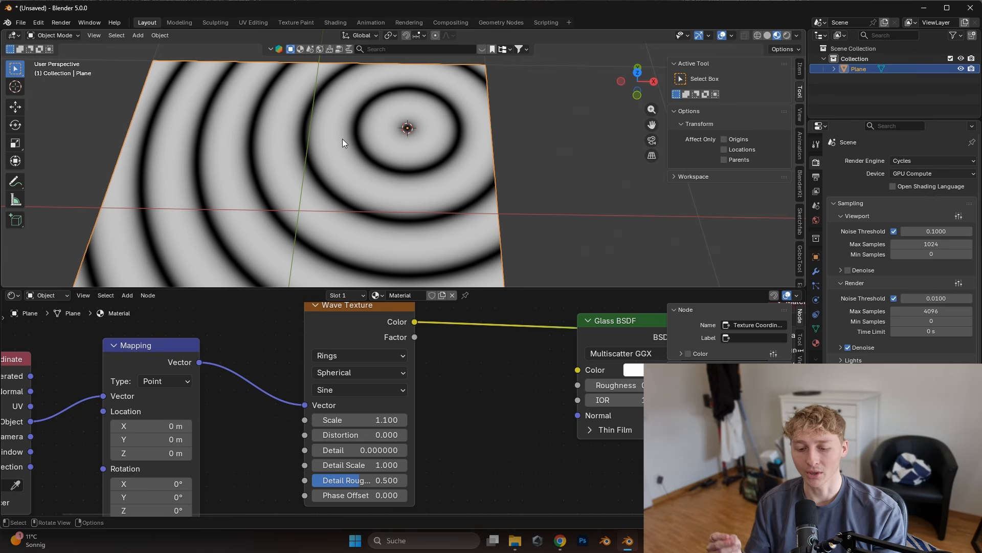
left_click_drag(358, 434, 435, 434)
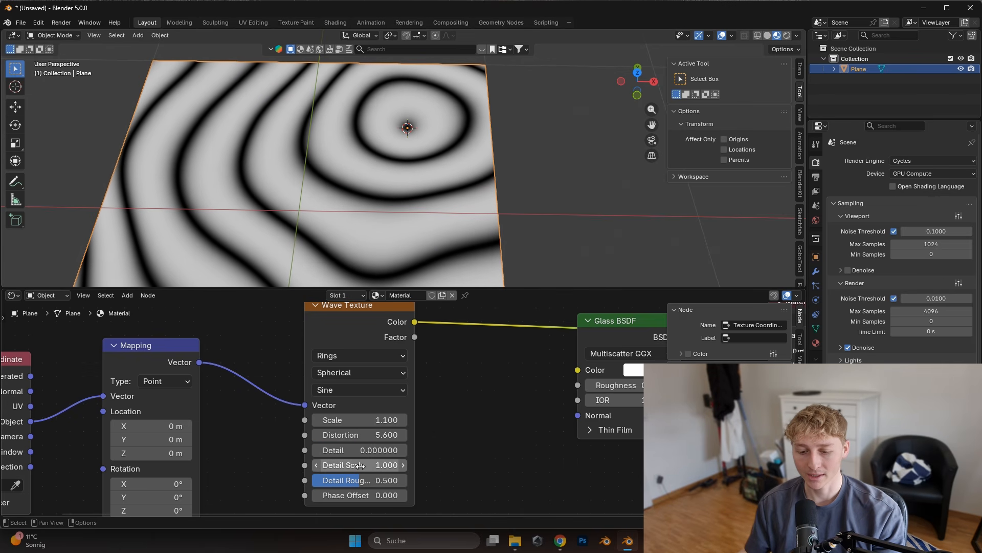
Set the Wave Texture's Detail Scale to 1.700 and briefly run the animation playback.
left_click_drag(360, 465, 373, 465)
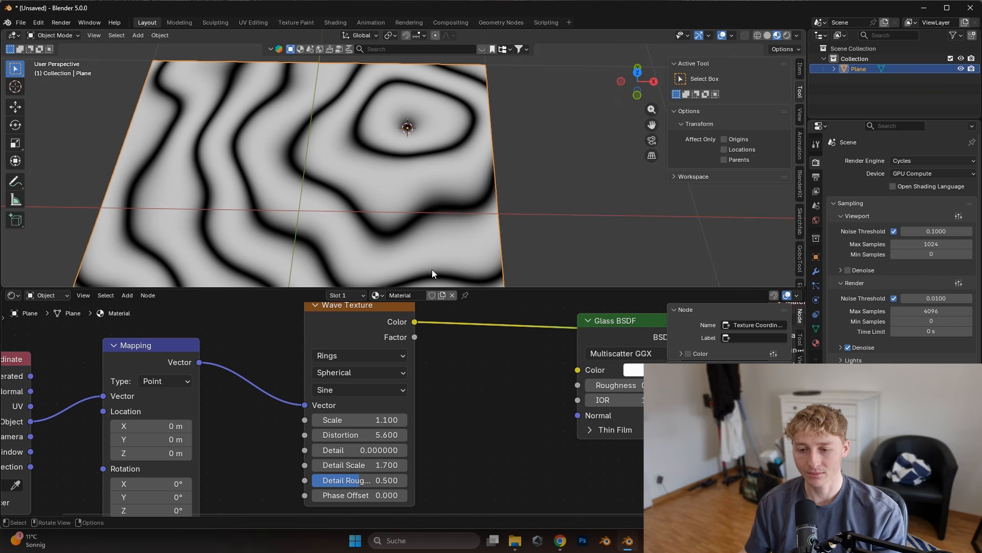
key("space")
key("space")
middle_click_drag(455, 409, 500, 385)
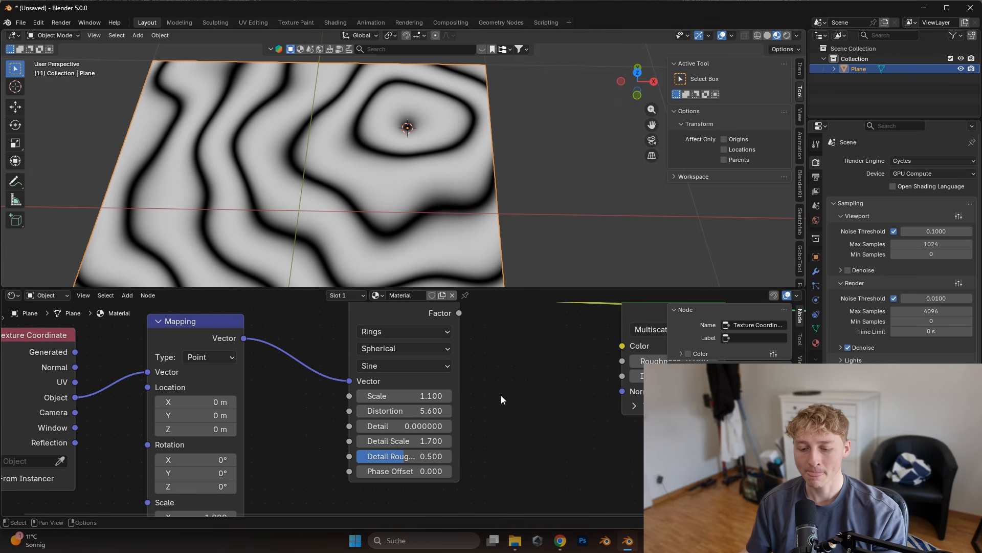
scroll(483, 419, "up", 1)
middle_click_drag(482, 419, 438, 411)
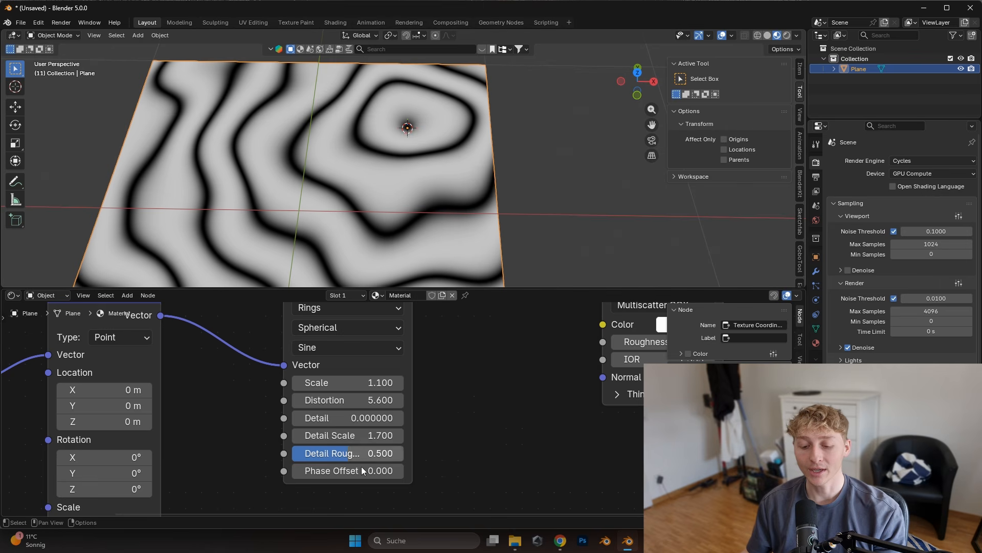
Drive the Wave Texture's Phase Offset with the expression #frame/10 and play the animation to check the ripple movement.
left_click_drag(362, 467, 158, 467)
middle_click_drag(361, 476, 374, 453)
scroll(374, 452, "down", 1)
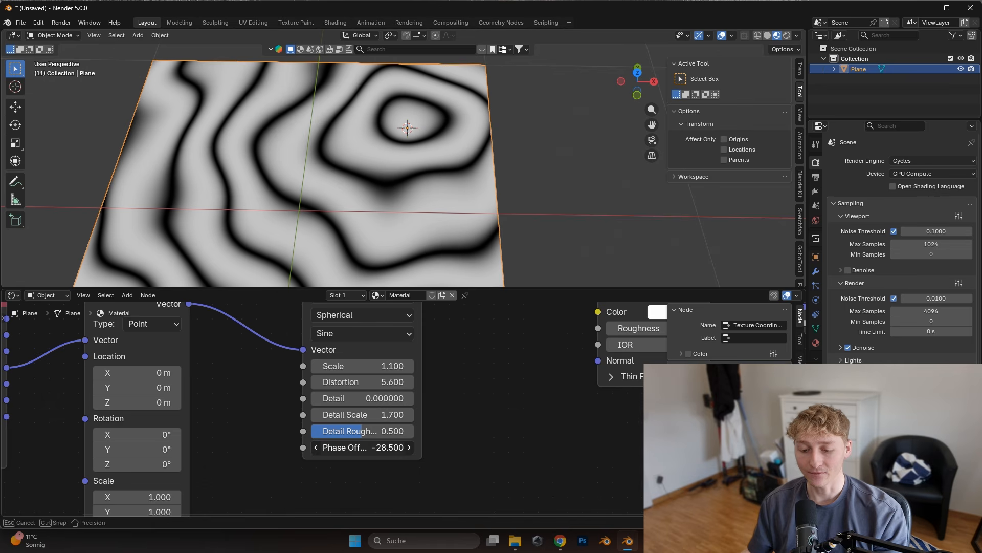
double_click(358, 446)
type("#frame")
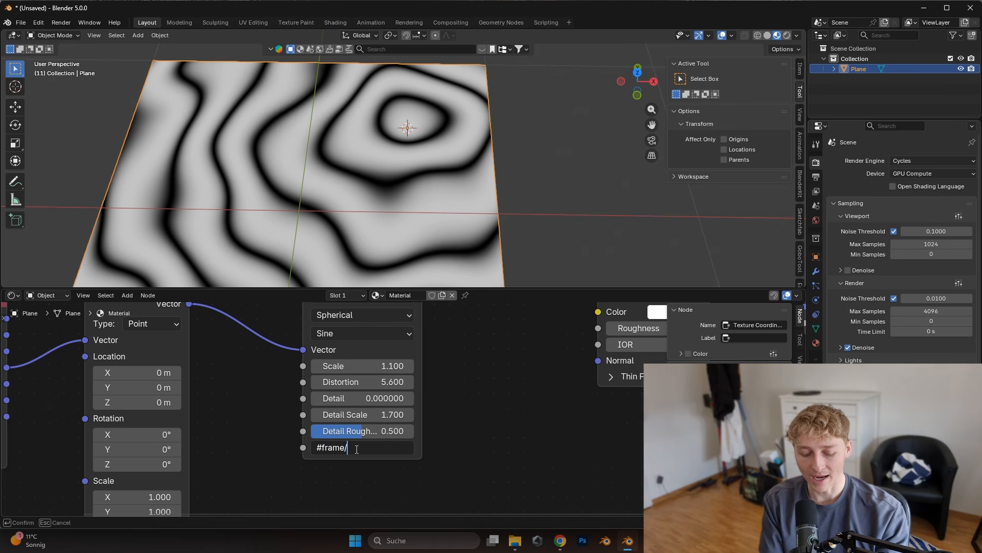
type("/10")
key("Return")
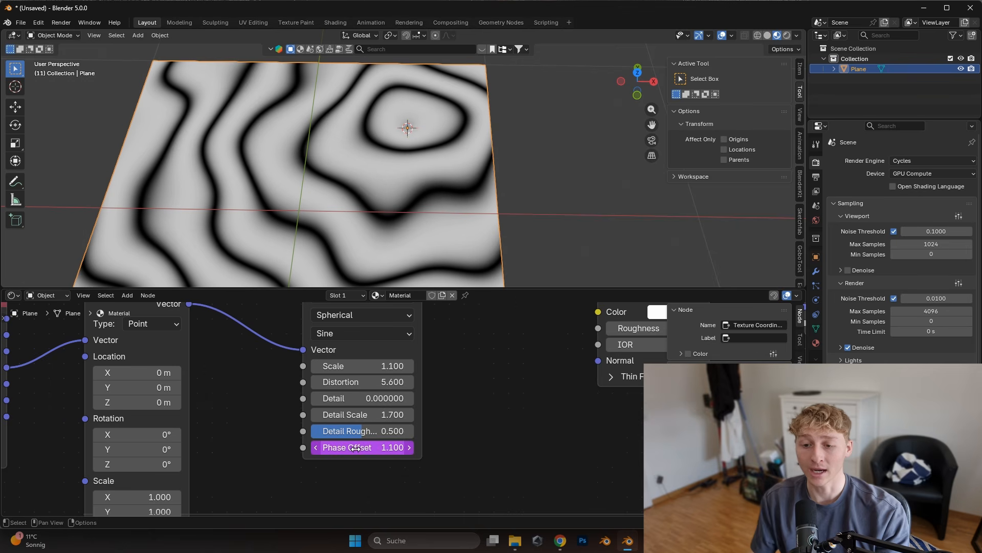
key("space")
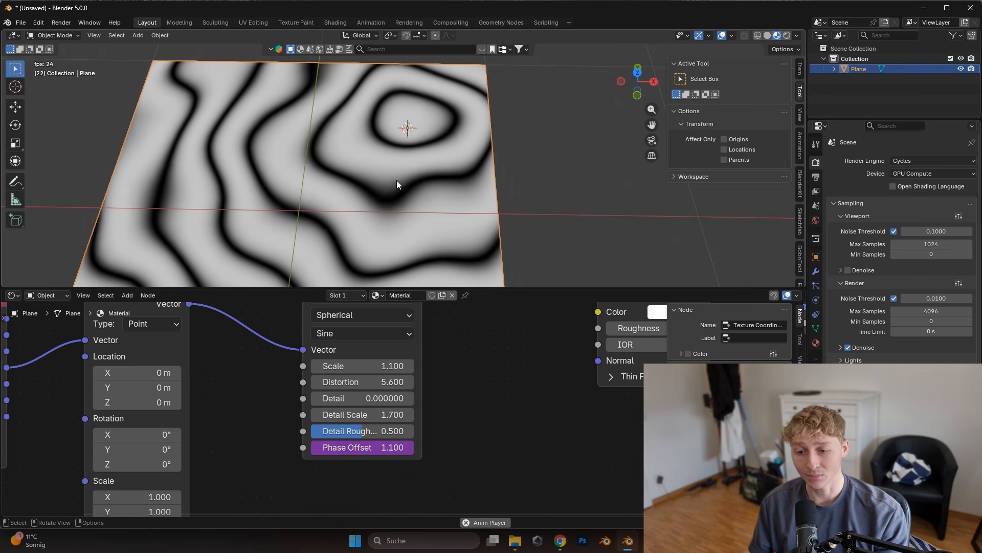
scroll(419, 182, "down", 3)
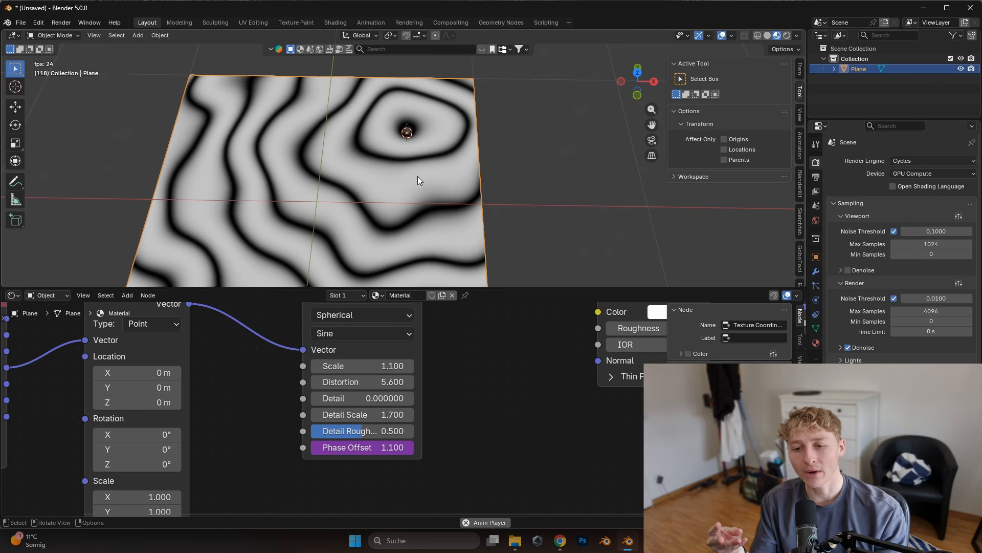
key("space")
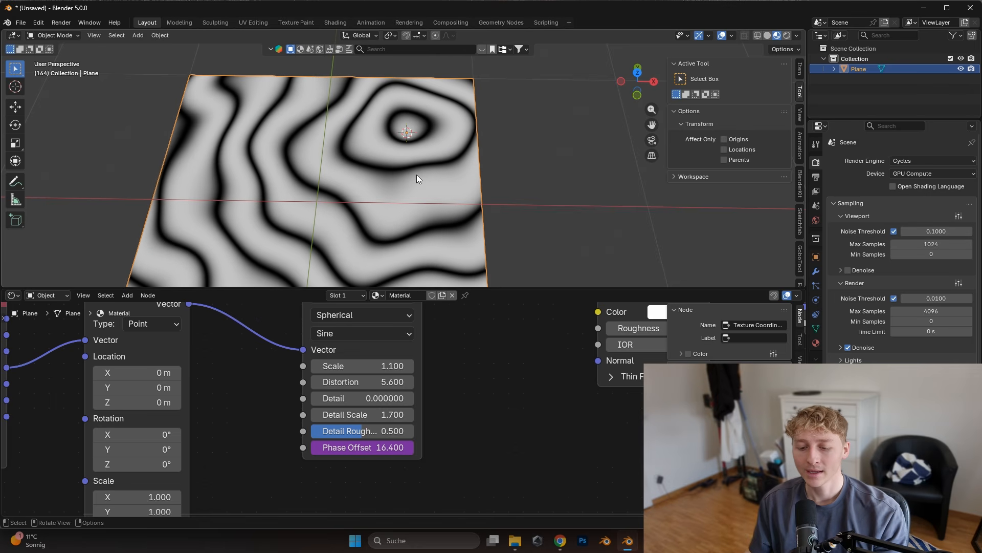
Change the Phase Offset driver expression to frame/-3 and play the animation to check the ripples' direction and speed.
left_click(365, 447)
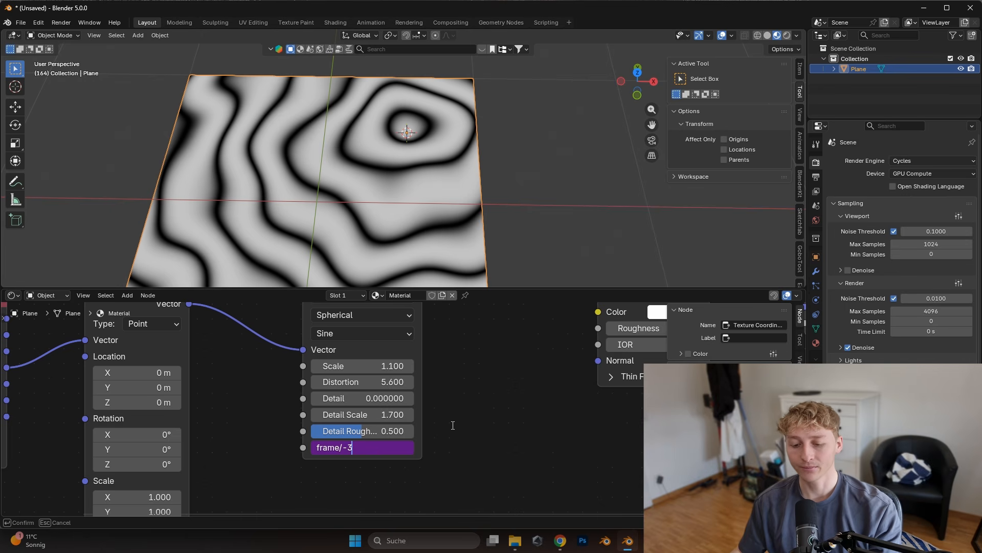
key("Return")
key("space")
scroll(409, 192, "up", 3)
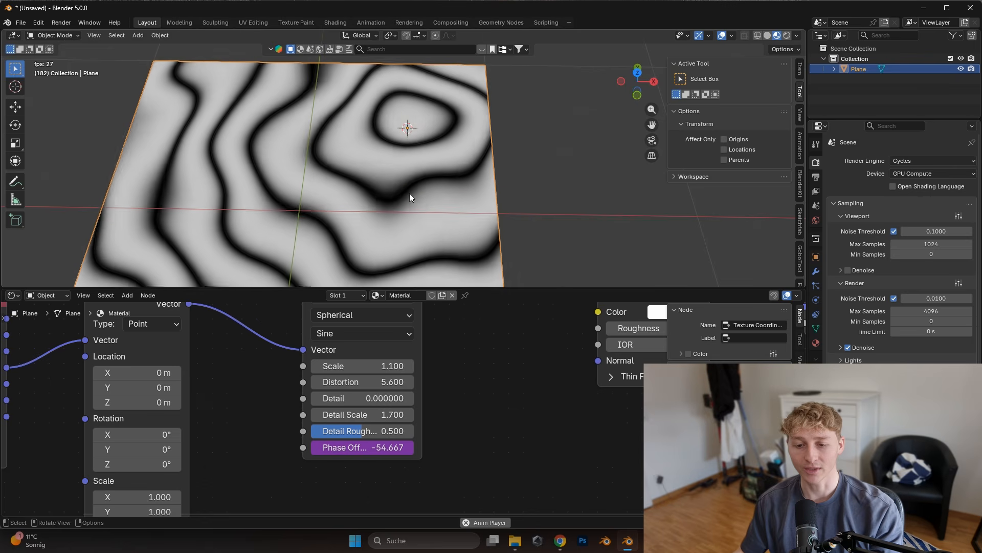
scroll(455, 115, "down", 3)
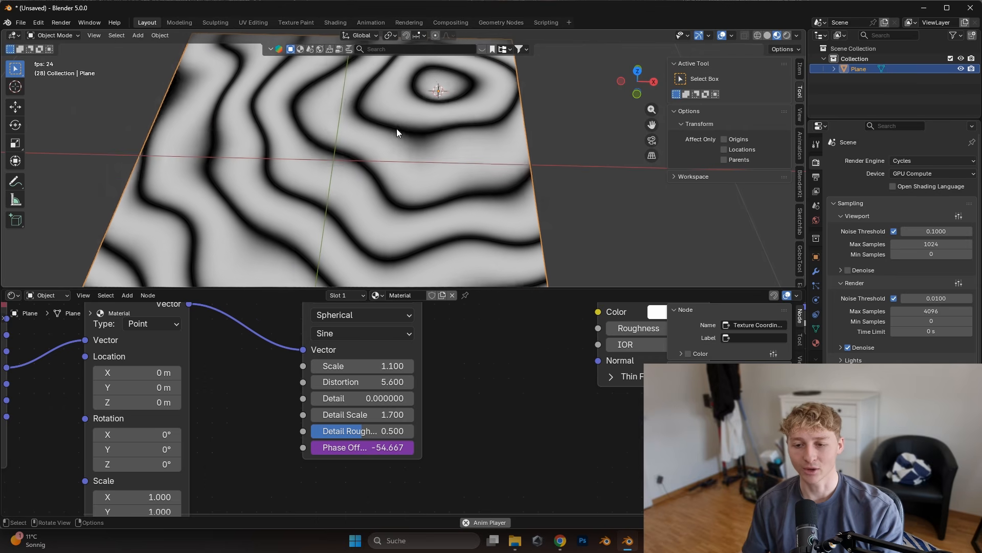
scroll(406, 179, "down", 2)
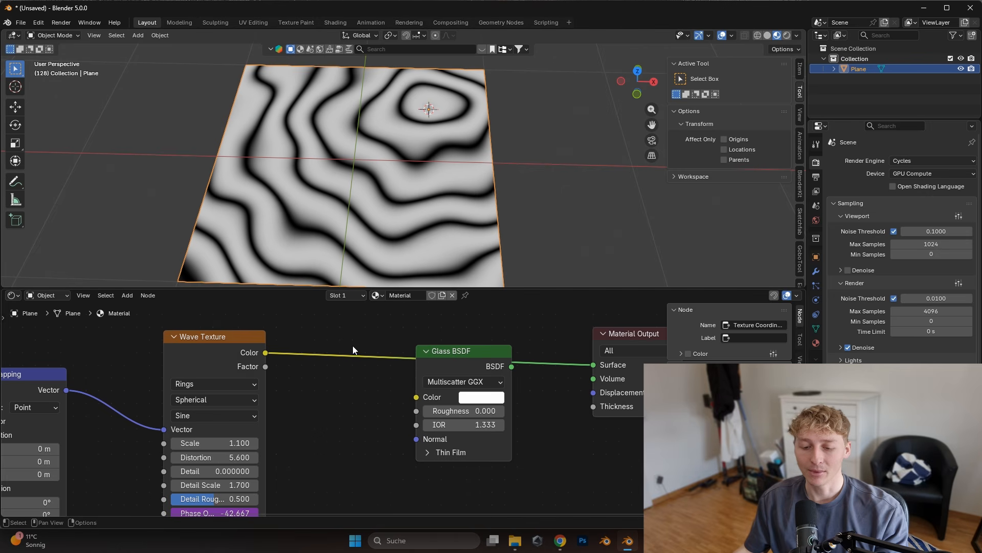
Add a Bump node from the Wave Texture's Color output and place it between the Wave Texture and the Glass BSDF.
left_click_drag(265, 352, 363, 332)
type("bump")
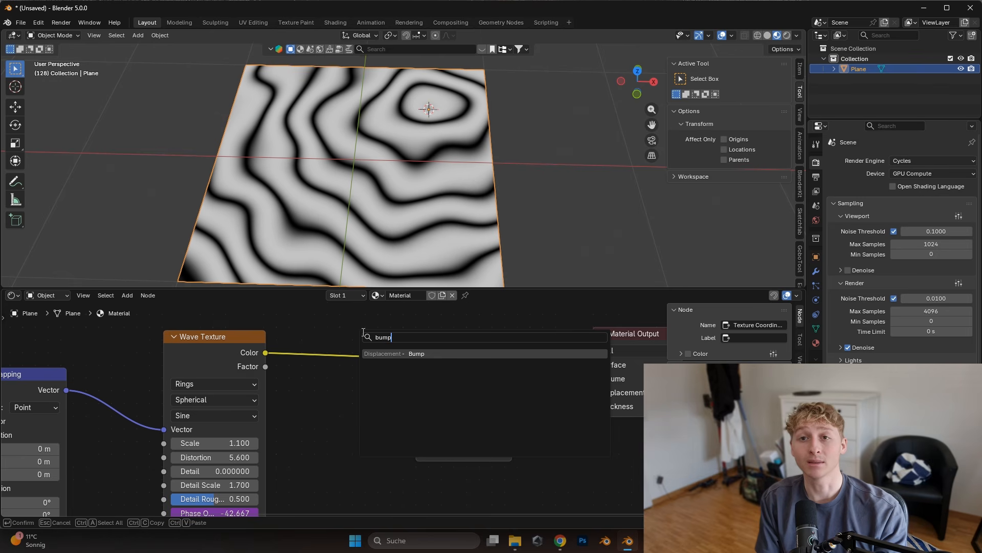
key("Return")
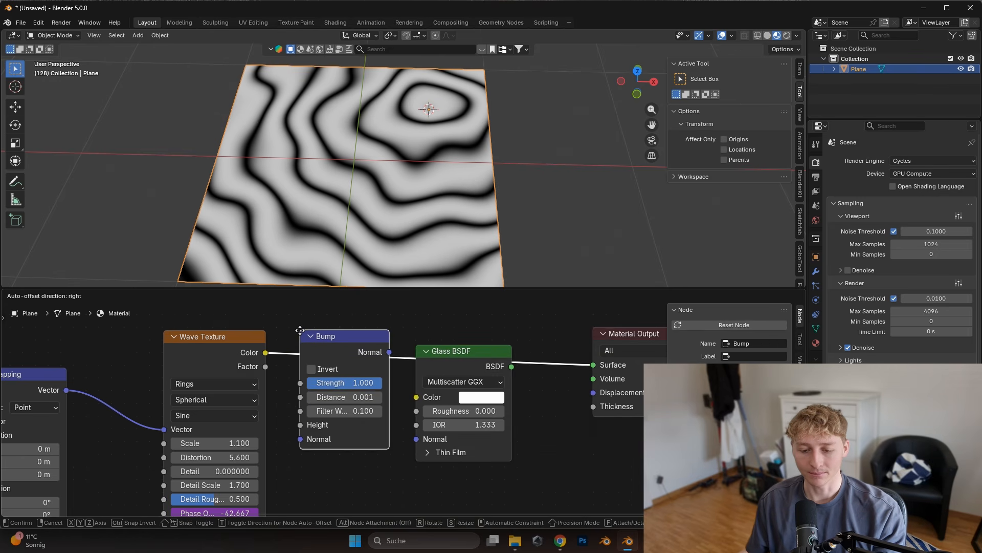
left_click(300, 325)
scroll(307, 394, "up", 1)
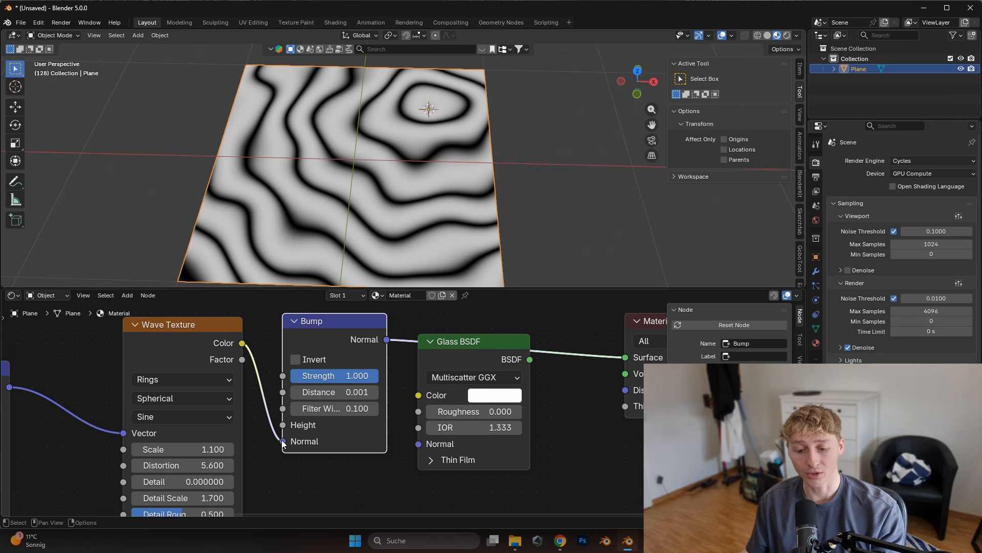
Connect the Wave Texture's Color to the Bump node's Height and the Bump's Normal output to the Glass BSDF's Normal input.
left_click_drag(282, 444, 284, 425)
middle_click_drag(364, 339, 304, 350)
left_click_drag(385, 347, 421, 336)
left_click(272, 330)
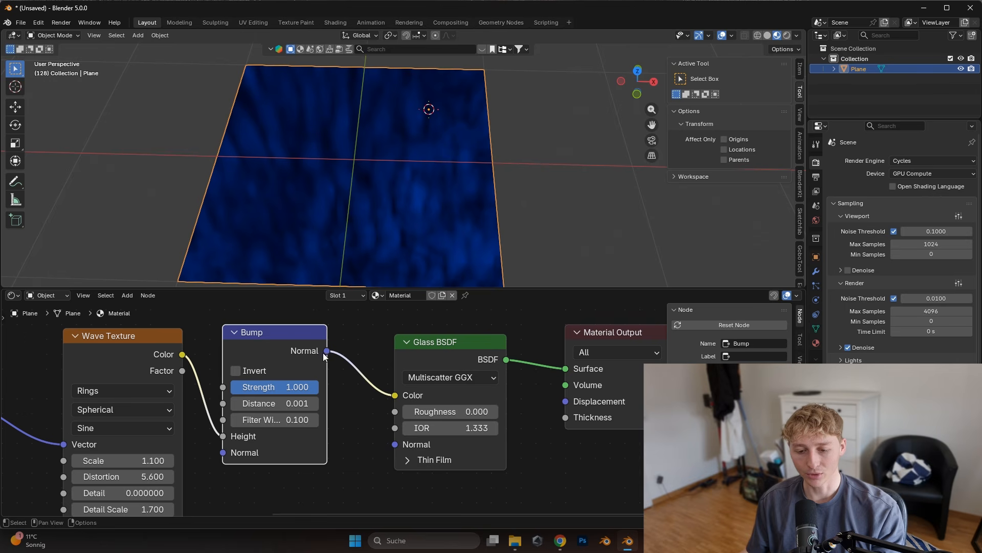
left_click_drag(324, 353, 395, 444)
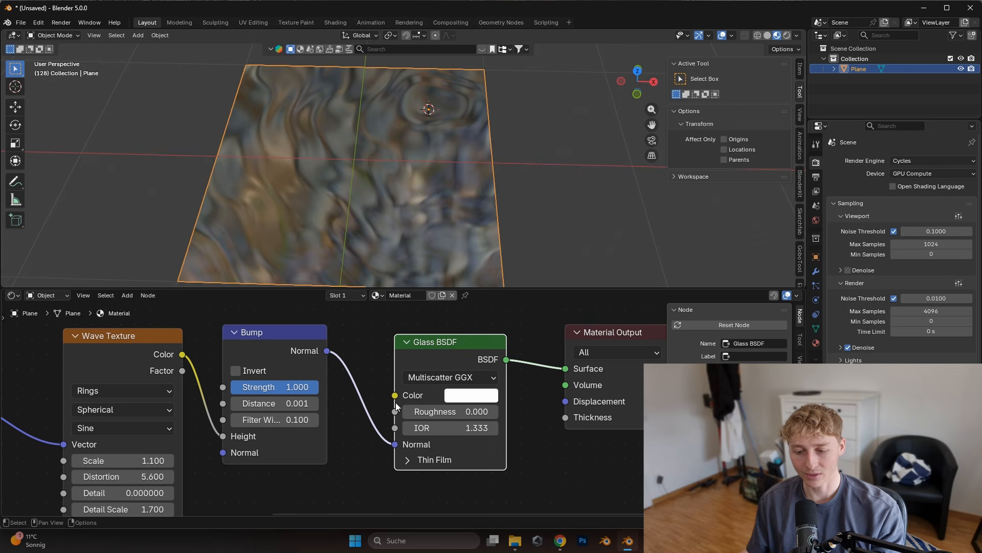
left_click_drag(440, 349, 421, 354)
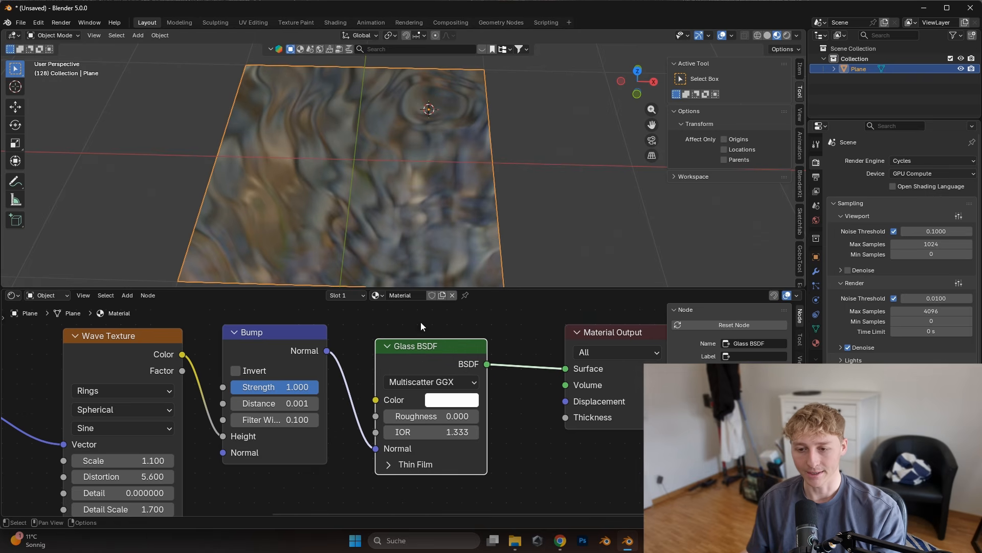
middle_click_drag(423, 245, 429, 114)
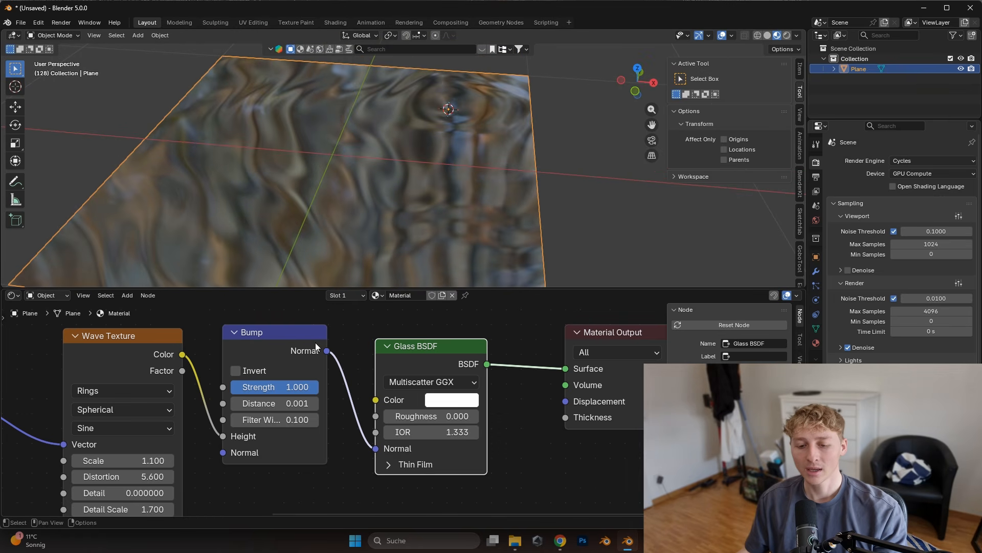
Preview the Bump node's output on the plane and set its Distance to 0.1.
left_click(281, 336, "ctrl+shift")
middle_click_drag(399, 241, 410, 219)
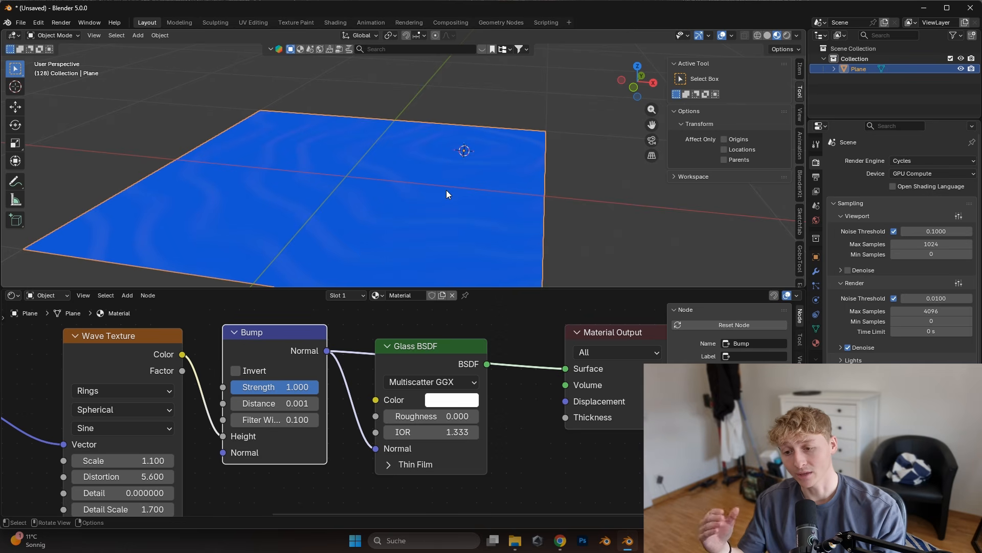
scroll(289, 399, "up", 1)
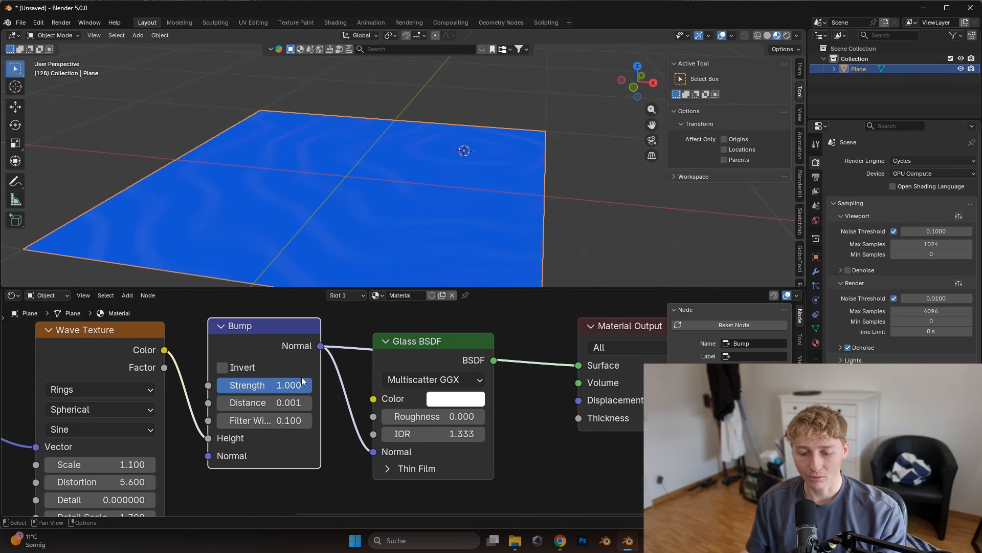
left_click(263, 405)
type(".")
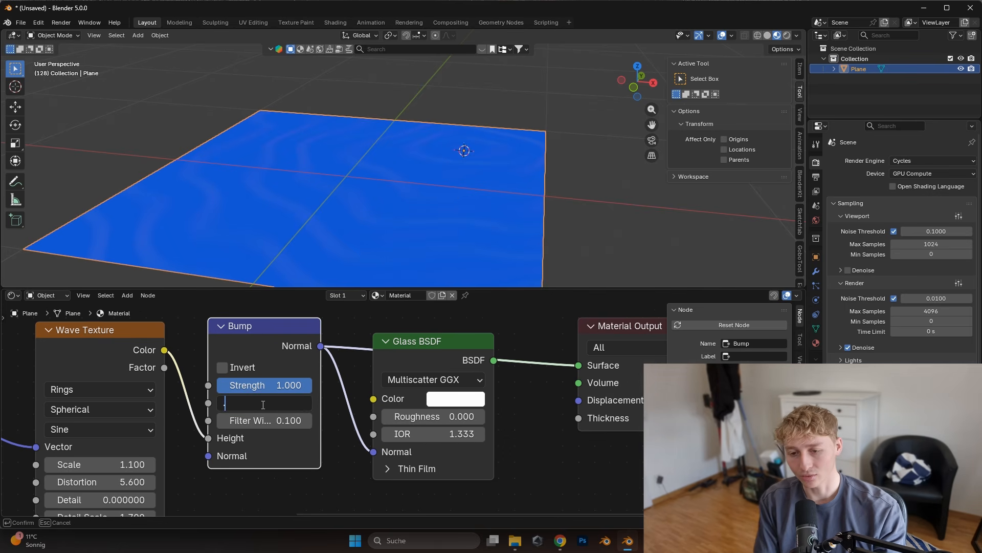
type("1")
key("Return")
middle_click_drag(375, 127, 375, 177)
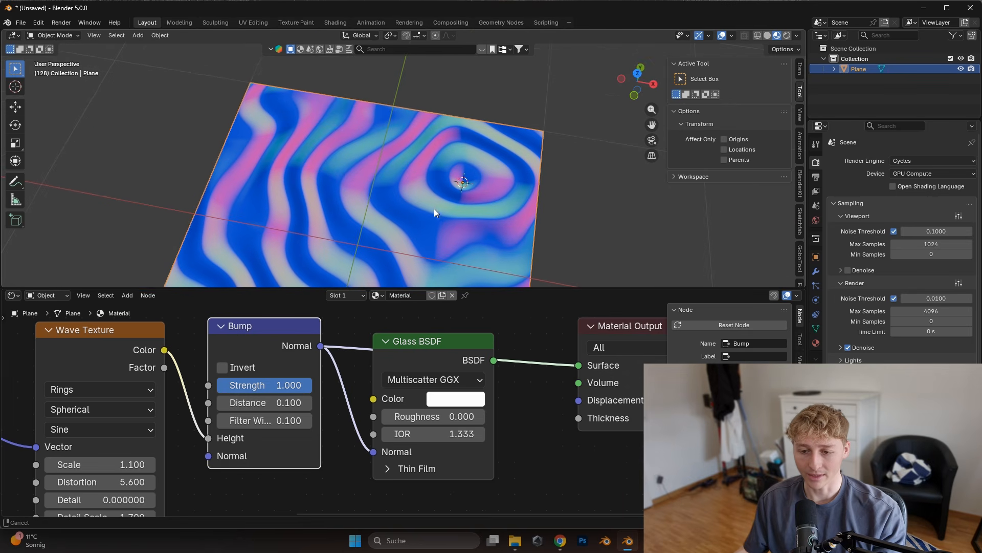
middle_click_drag(435, 212, 417, 120)
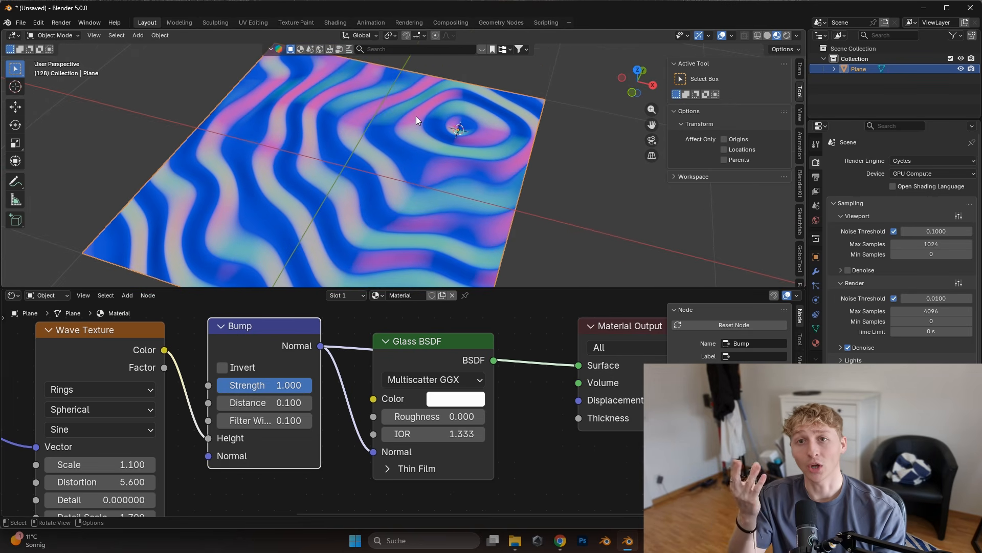
Send the Glass BSDF back to the Material Output and play the animation to inspect the moving water surface.
left_click(434, 343)
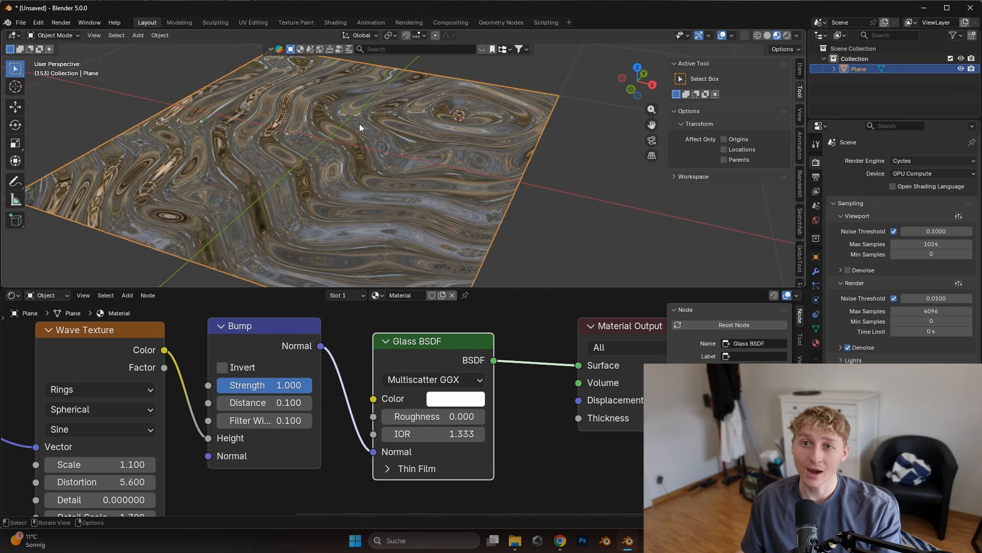
key("space")
middle_click_drag(359, 124, 380, 113)
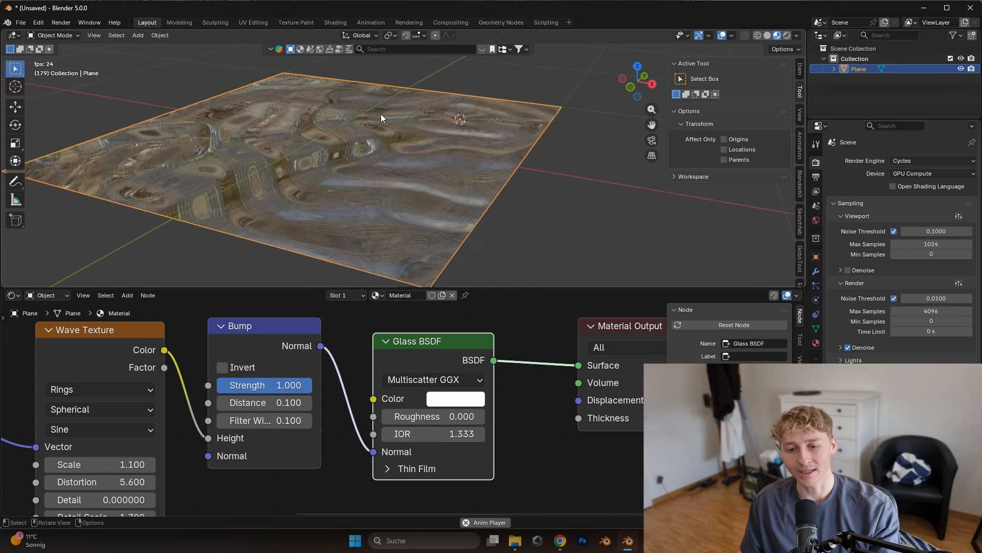
middle_click_drag(395, 159, 419, 138)
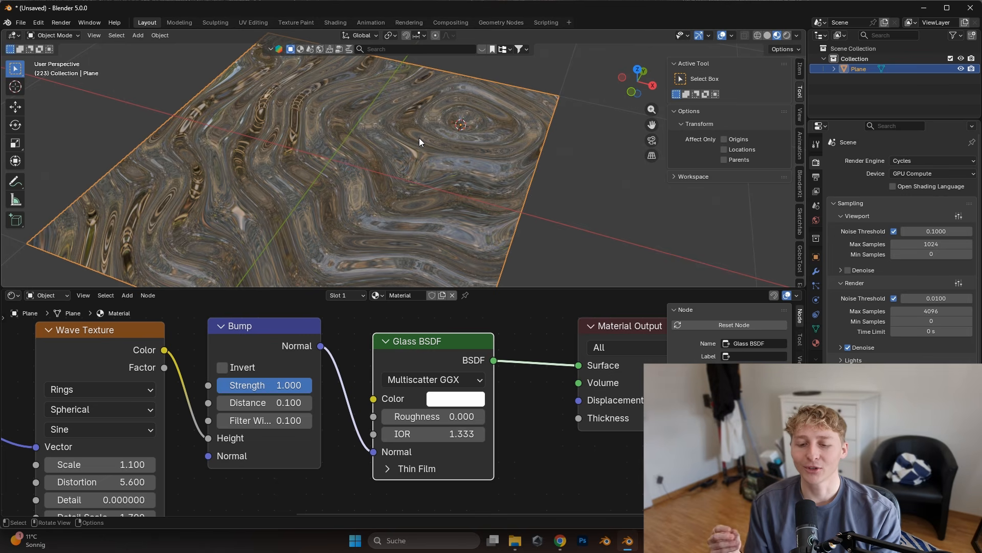
Add a Noise Texture node and place it above the Wave Texture.
scroll(311, 404, "down", 1)
middle_click_drag(316, 356, 389, 410)
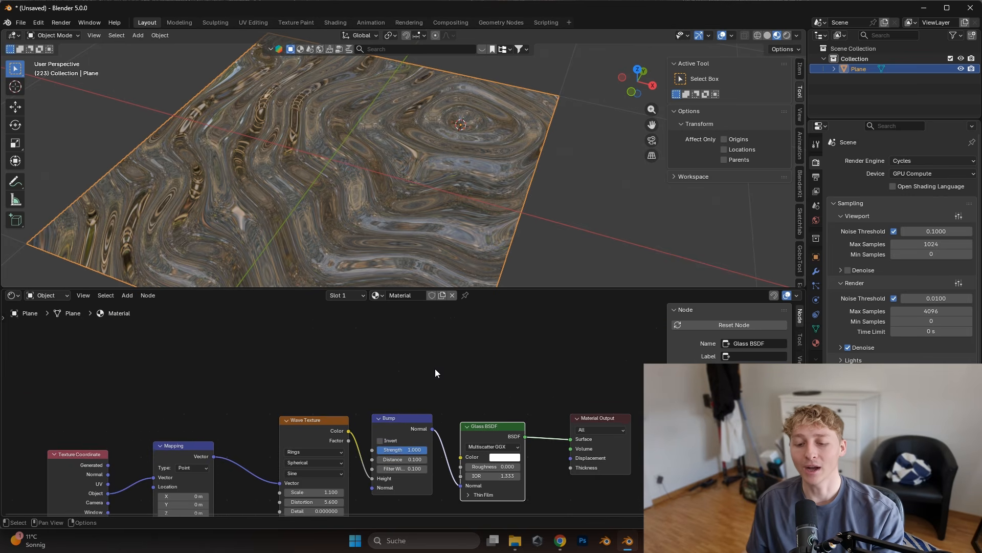
left_click(433, 369)
key("shift+a")
left_click(318, 332)
type("n")
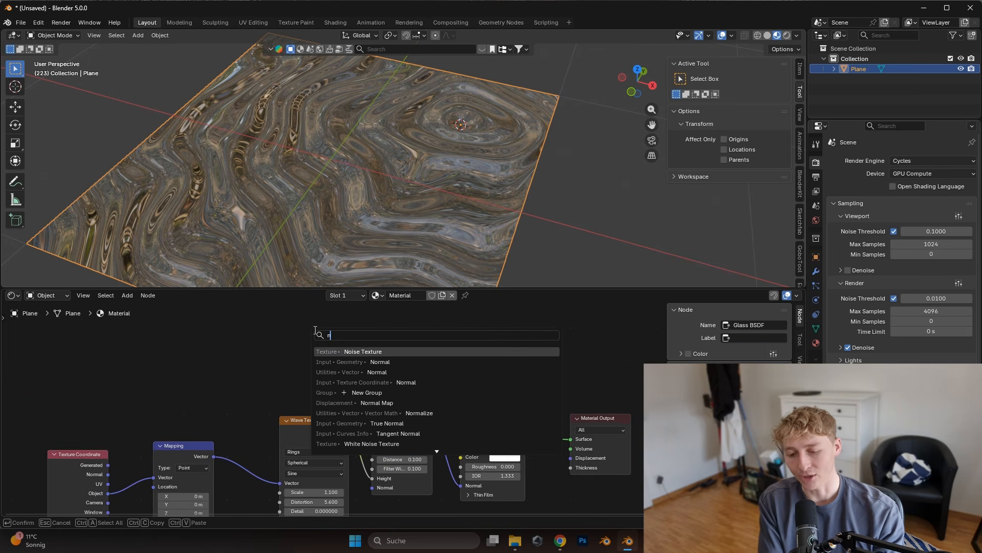
type("oise")
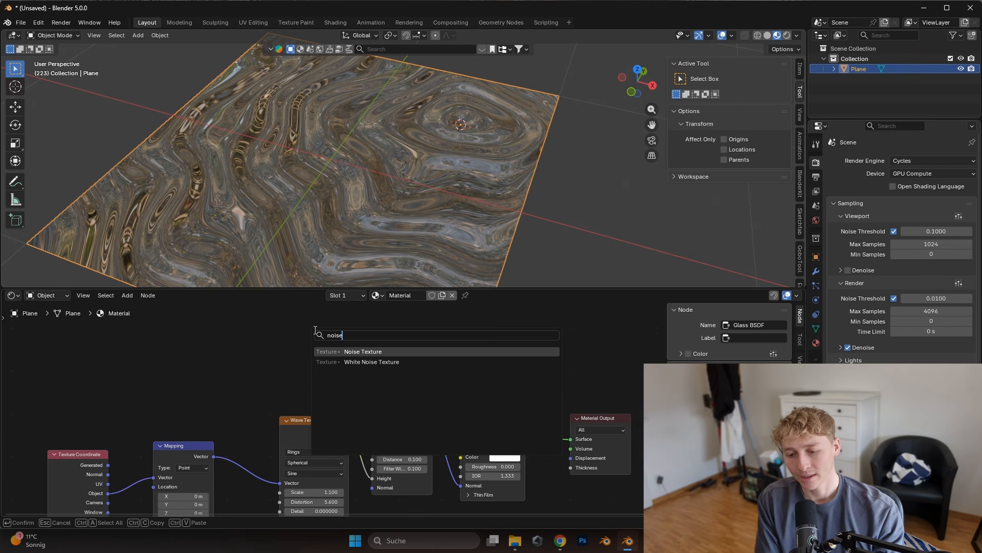
key("Return")
left_click(289, 305)
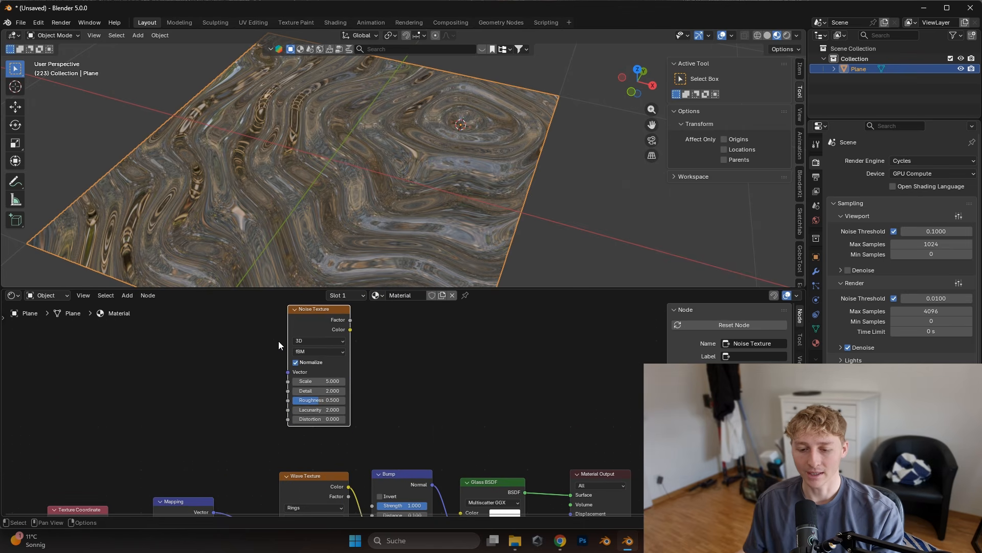
Preview the Noise Texture on the plane, with Scale 7.700, Detail 0, Roughness 0.556, Lacunarity 2.200 and Distortion 2.700.
left_click(312, 315, "ctrl+shift")
scroll(343, 385, "up", 3)
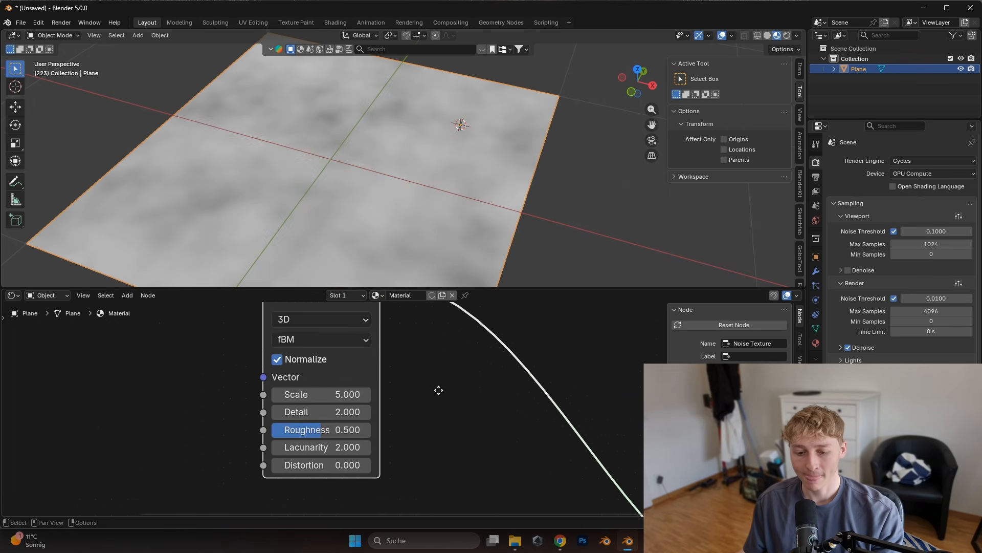
left_click_drag(336, 407, 302, 416)
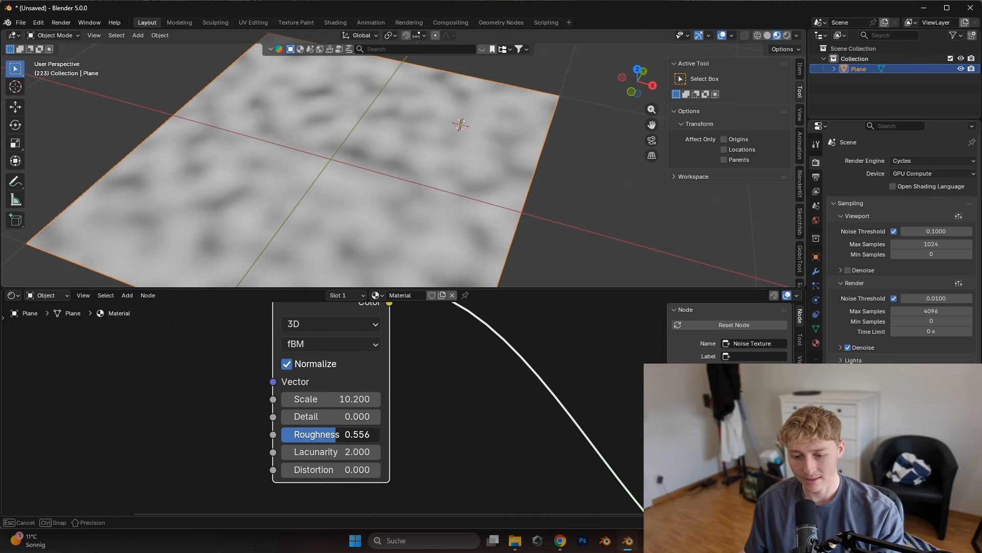
left_click_drag(331, 452, 375, 470)
middle_click_drag(370, 263, 376, 219)
left_click_drag(355, 399, 333, 399)
middle_click_drag(366, 205, 374, 172)
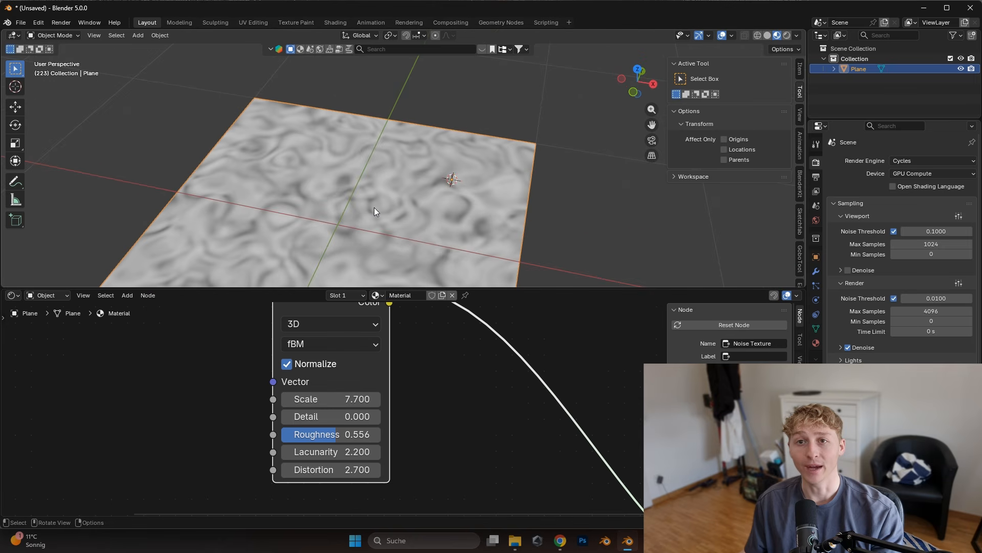
Switch the Noise Texture to 4D, drive its W value with #frame/150, and play the animation to check the moving noise.
middle_click_drag(391, 232, 375, 169, "shift")
middle_click_drag(389, 334, 385, 362)
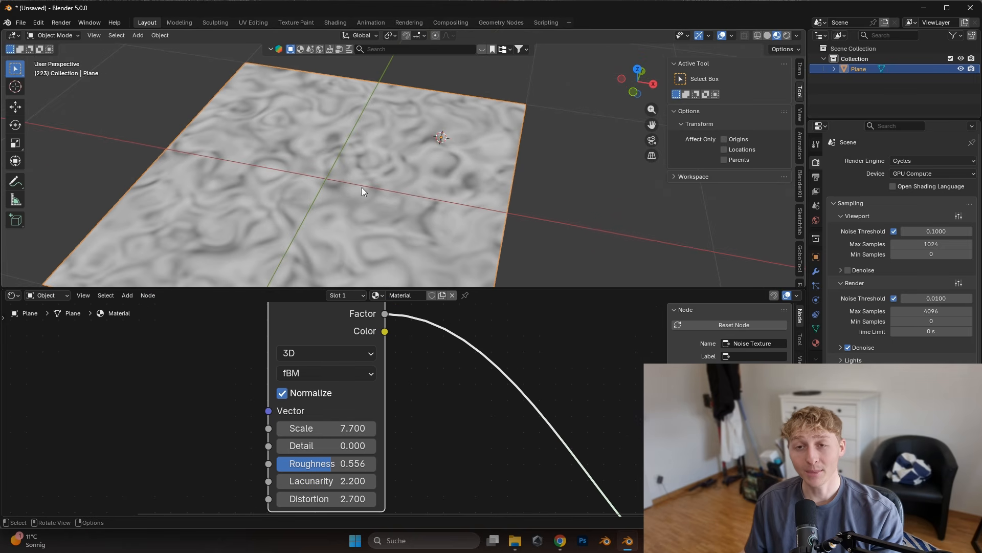
left_click(318, 353)
left_click(317, 446)
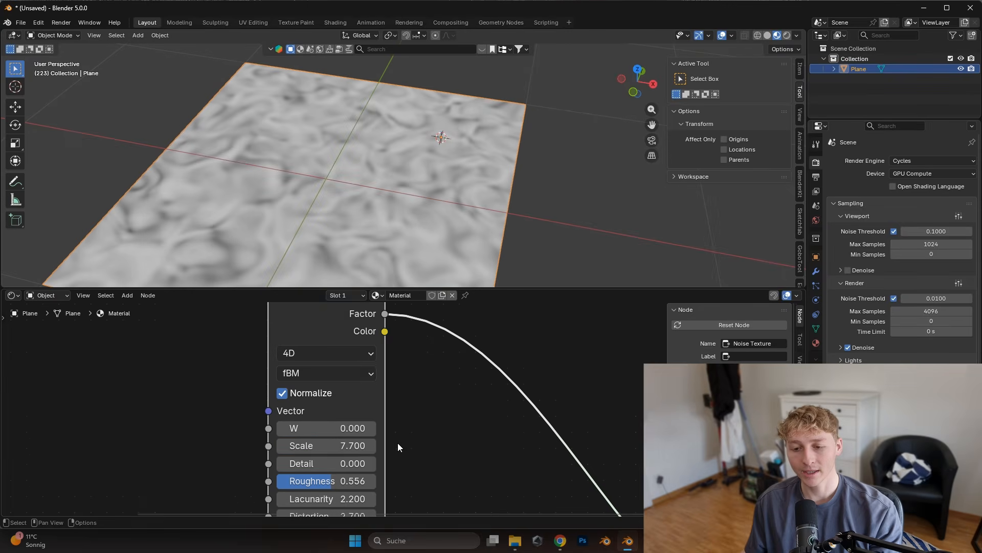
mouse_move(333, 426)
left_mouse_down()
mouse_move(357, 426)
mouse_move(333, 427)
left_mouse_up()
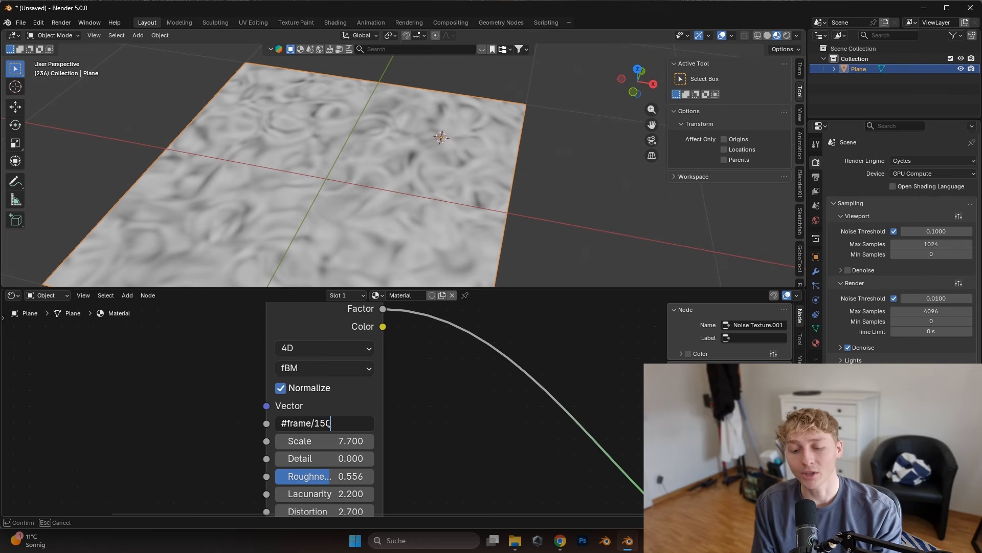
key("Return")
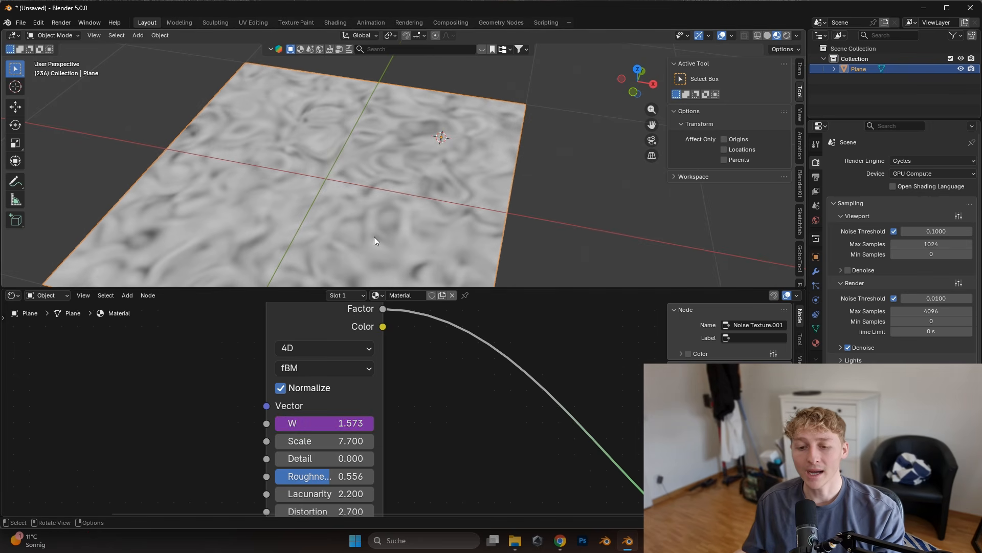
key("space")
middle_click_drag(397, 202, 400, 165)
key("space")
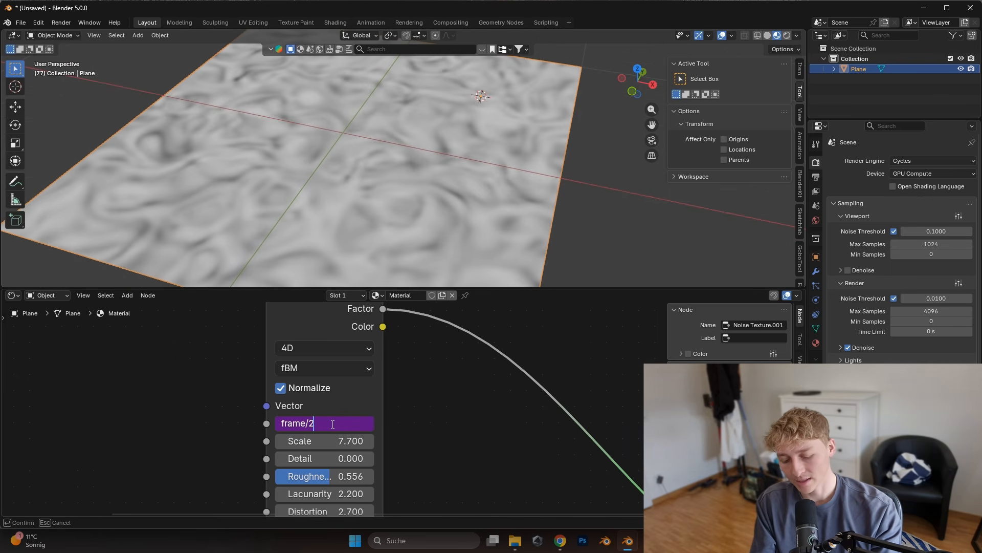
Slow the noise by setting its W driver expression to frame/200 and play the animation again.
key("Return")
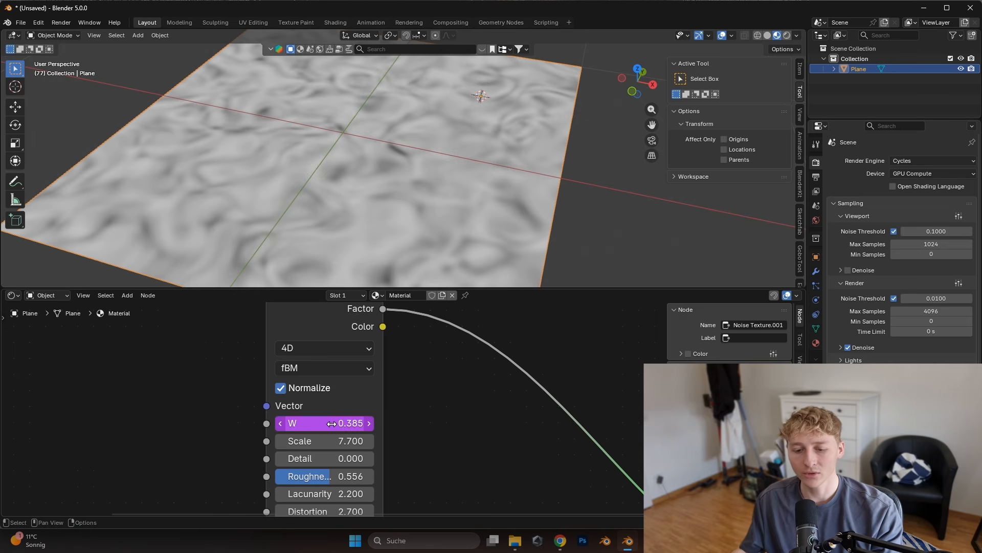
key("space")
scroll(438, 136, "down", 2)
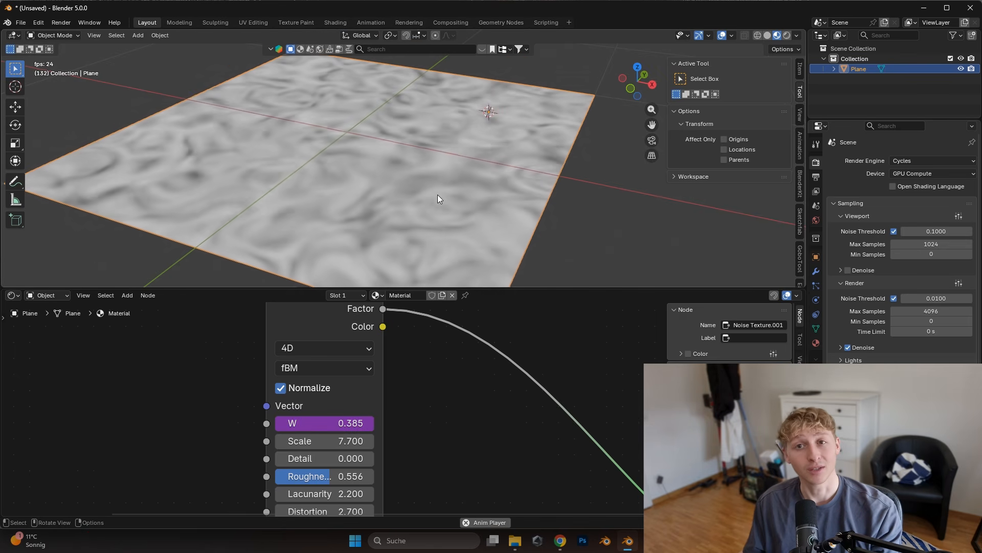
key("space")
Shift the Wave Texture slightly and add a Float Mix node between the texture nodes and the Bump node.
scroll(312, 420, "down", 4)
left_click_drag(312, 420, 301, 421)
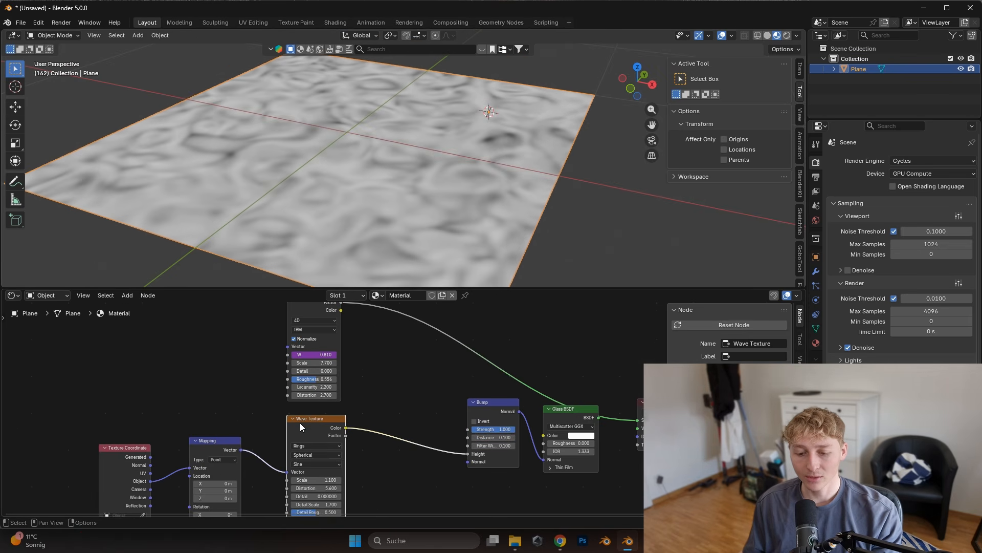
middle_click_drag(341, 340, 346, 380)
left_click(327, 337)
scroll(384, 409, "up", 2)
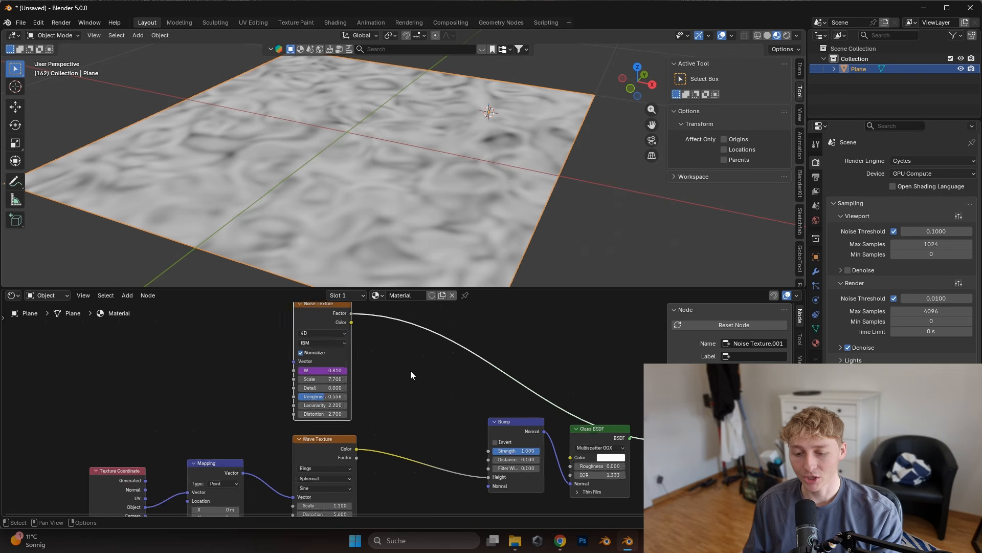
key("shift+a")
left_click(424, 352)
type("mix")
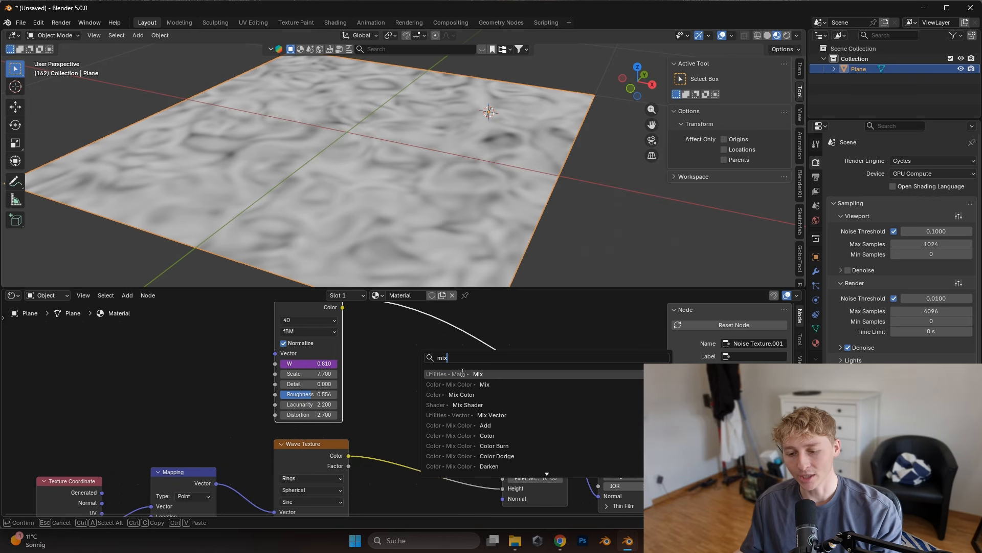
left_click(463, 373)
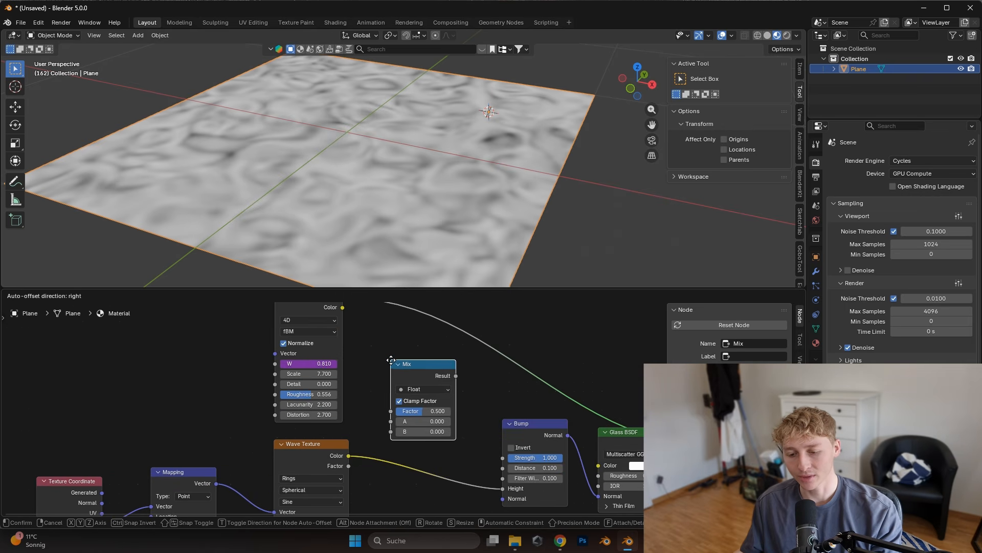
left_click(403, 360)
Connect the noise Factor to Mix input A, the wave Color to B, and the Mix Result to the Bump Height.
scroll(401, 359, "down", 1)
left_click_drag(354, 313, 356, 314)
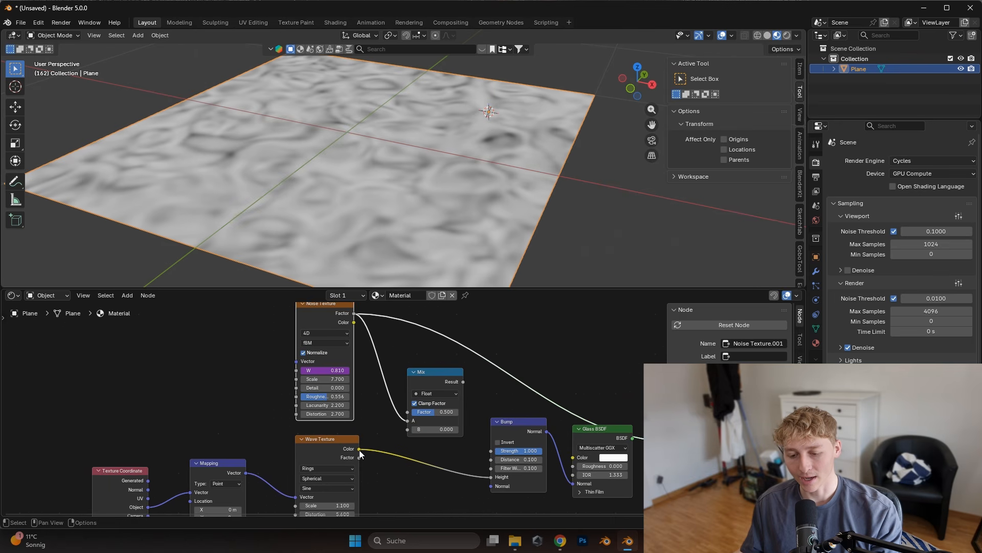
left_click_drag(359, 450, 408, 429)
left_click_drag(457, 388, 435, 390)
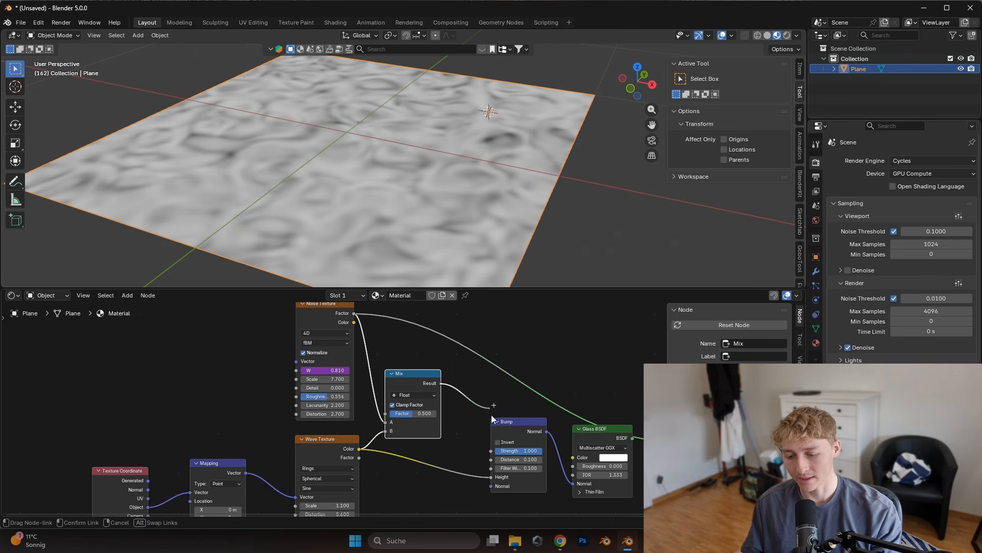
left_click_drag(516, 434, 487, 425)
Inspect the animated surface through the Glass BSDF and preview the Bump node's output on the plane.
left_click(600, 428, "ctrl+shift")
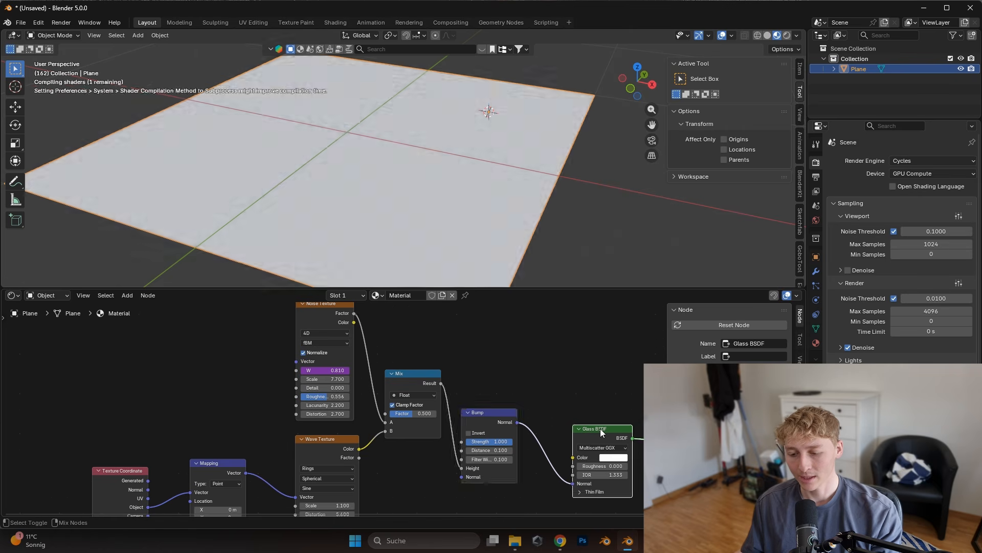
middle_click_drag(412, 99, 407, 113)
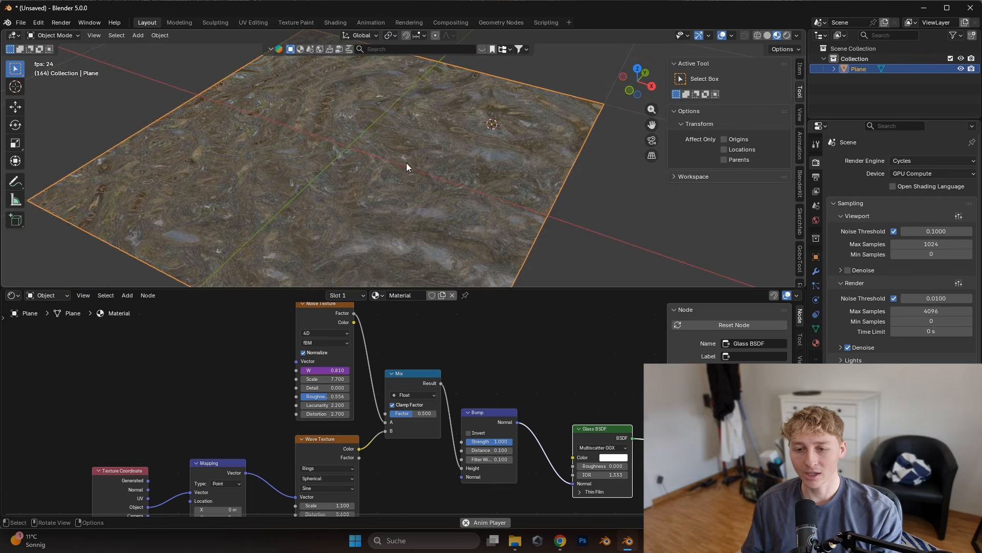
left_click(500, 411, "ctrl+shift")
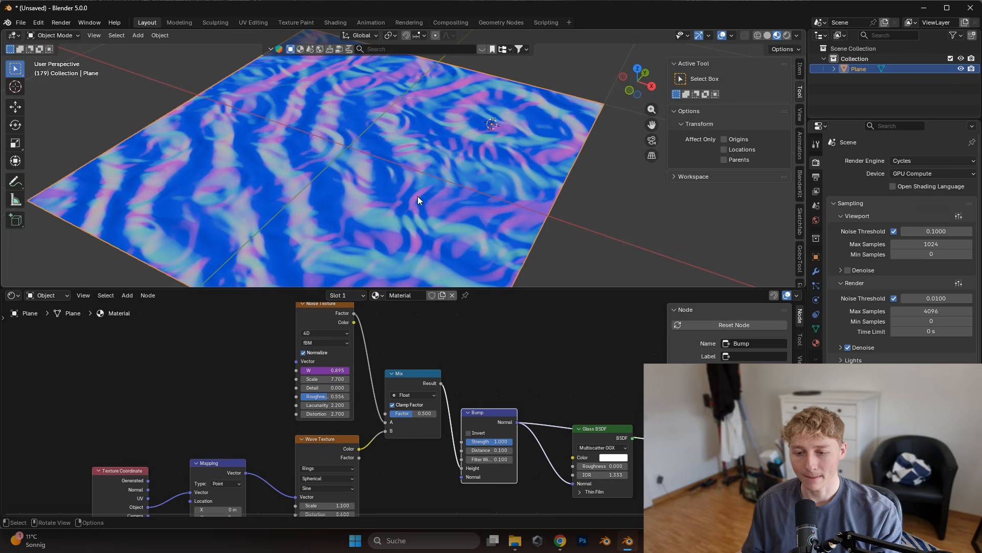
middle_click_drag(417, 196, 391, 97)
middle_click_drag(473, 131, 533, 136)
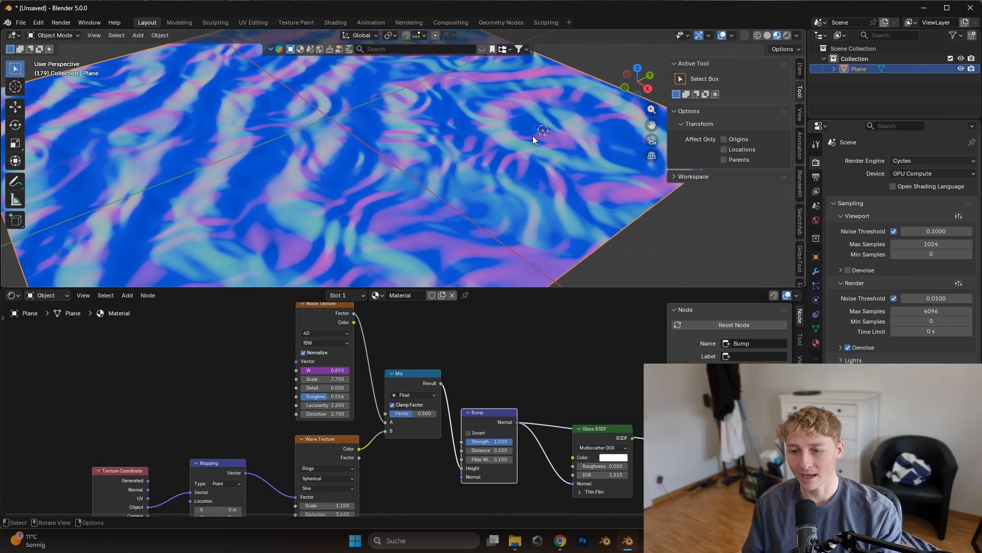
middle_click_drag(400, 210, 391, 172)
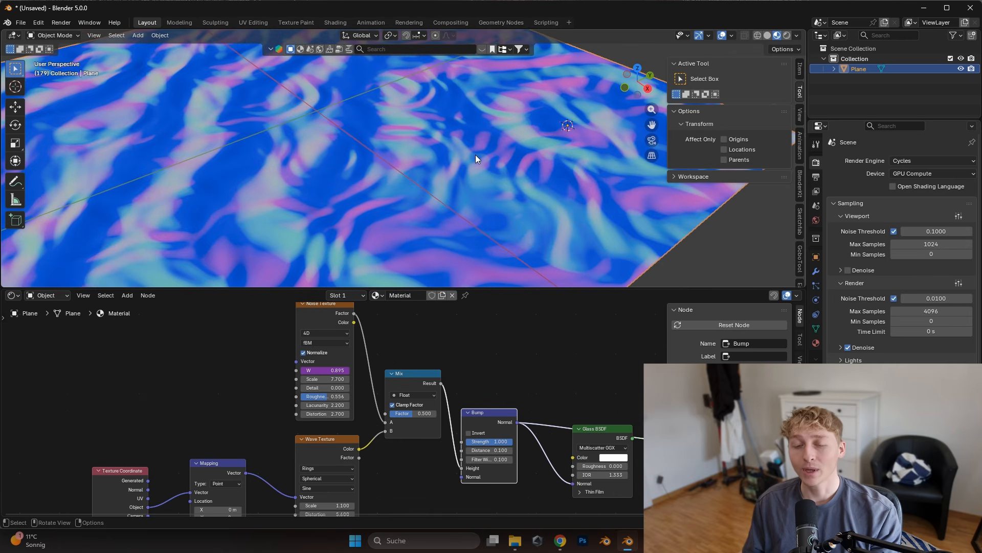
Set the Mix node's Factor to 0.692 so the wave rings dominate the noise.
scroll(409, 409, "up", 3)
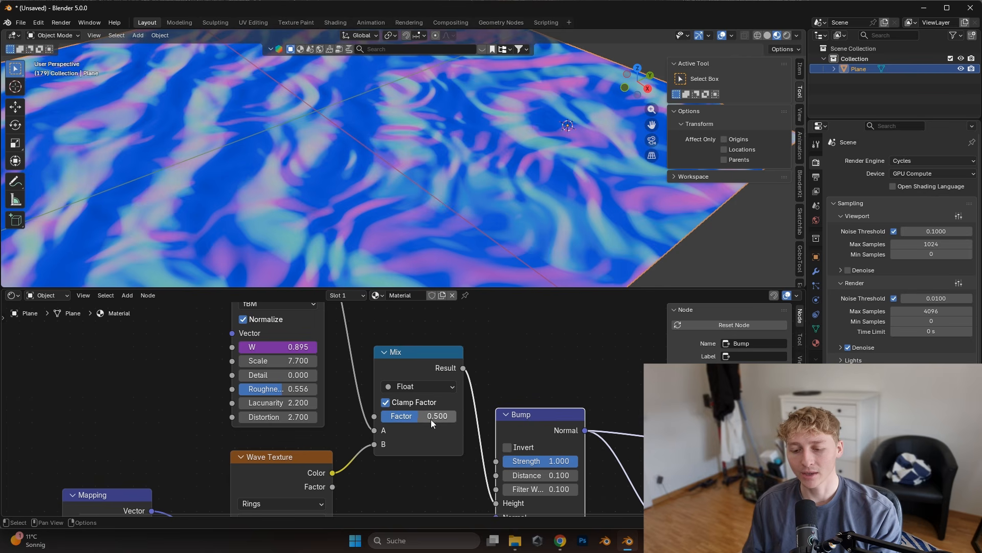
left_click_drag(418, 416, 444, 416)
scroll(438, 149, "down", 3)
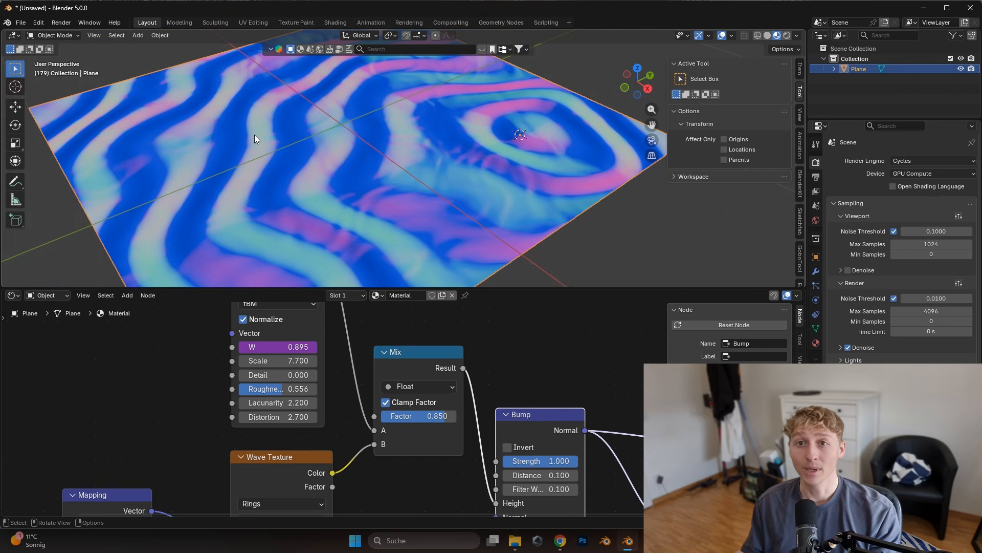
left_click_drag(431, 420, 455, 423)
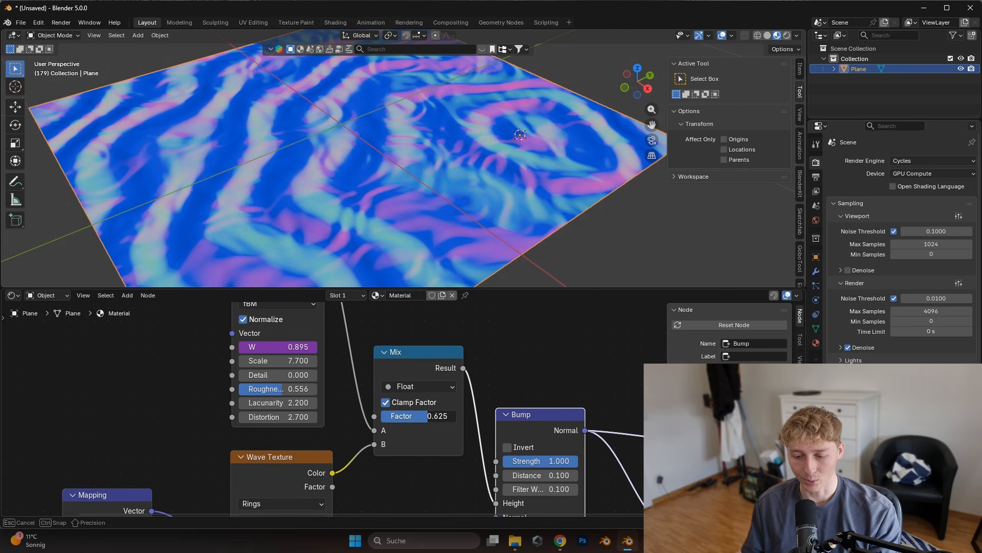
Play the animation and inspect the blended bump pattern across the plane.
scroll(483, 209, "down", 3)
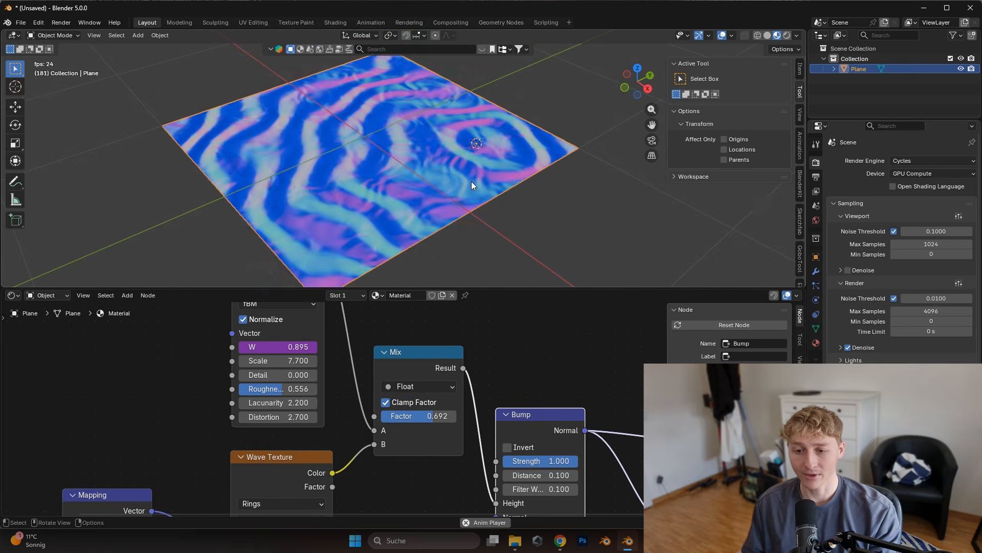
scroll(408, 152, "up", 3)
middle_click_drag(345, 142, 357, 146)
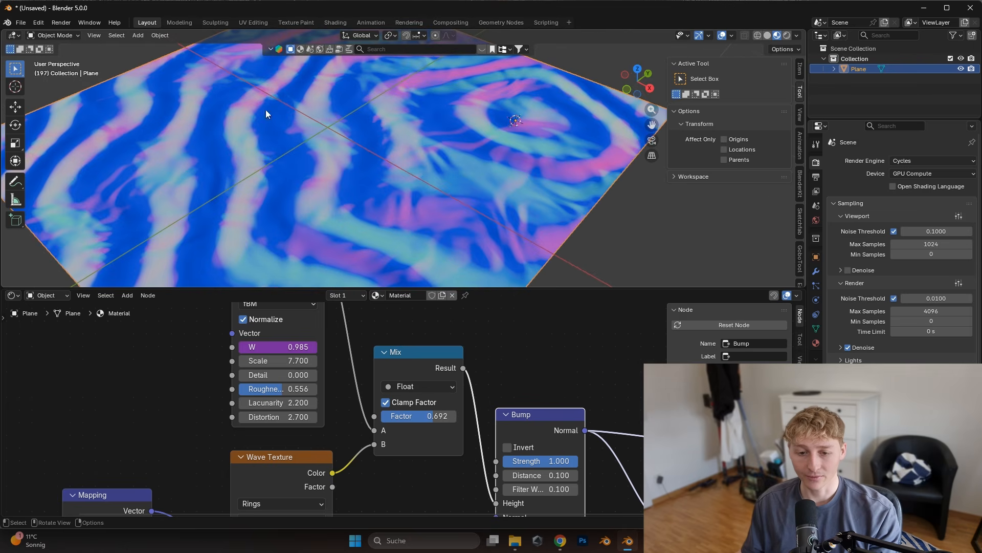
key("space")
scroll(235, 101, "down", 5)
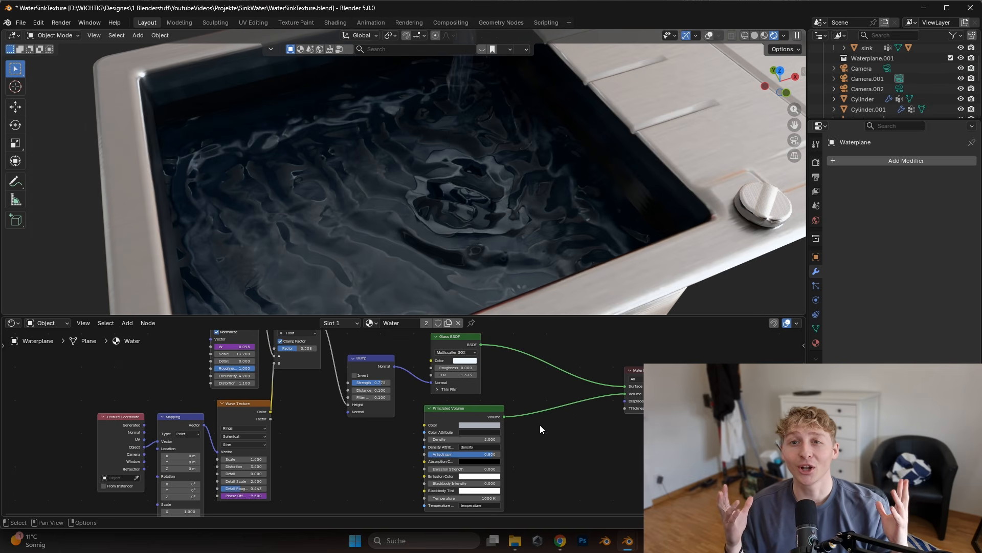
In the WaterSinkTexture file, highlight the Water material's Principled Volume node and select the water stream under the faucet.
left_click(495, 410)
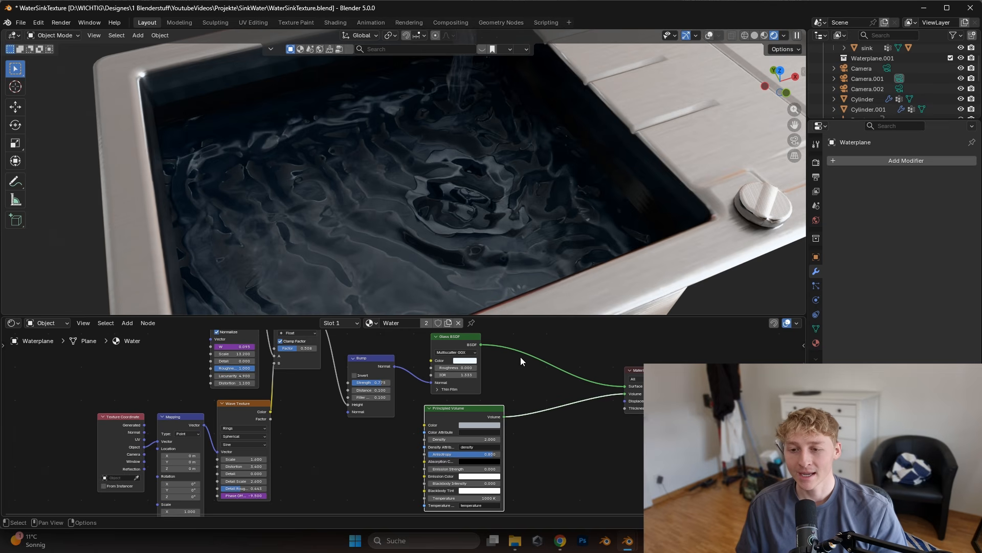
scroll(522, 196, "down", 2)
middle_click_drag(487, 146, 480, 240, "shift")
scroll(469, 165, "up", 3)
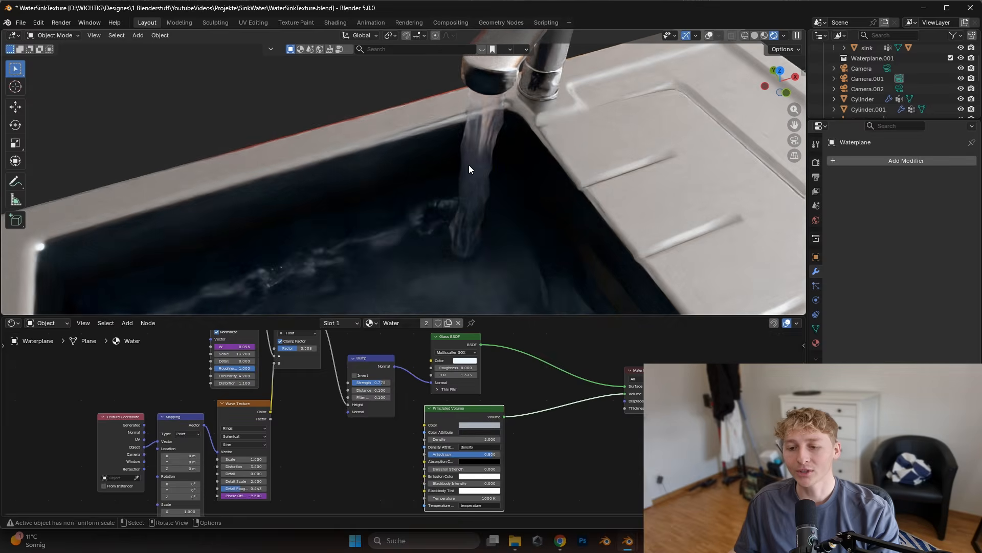
left_click(486, 158)
middle_click_drag(506, 178, 452, 176)
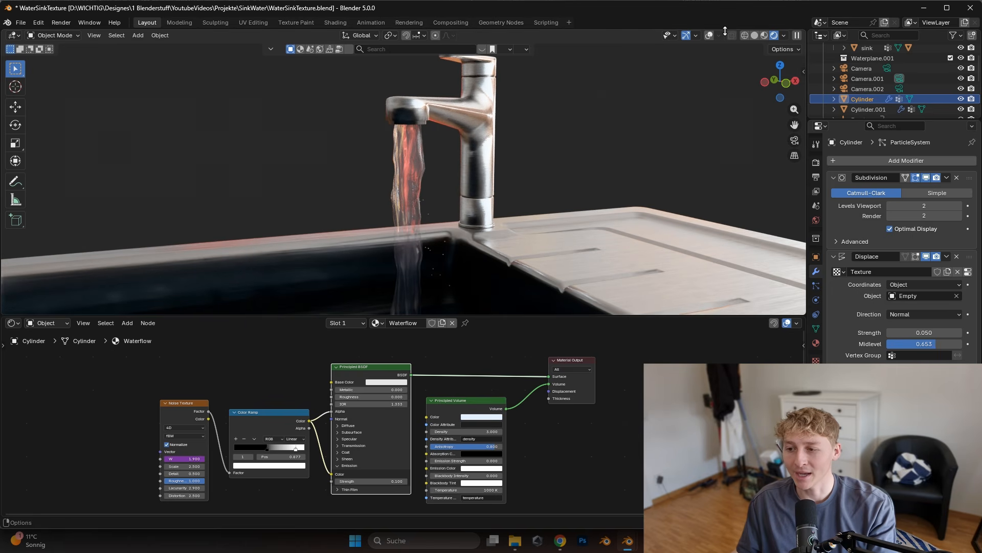
Show the sink scene in solid shading, examine the Waterflow material nodes and play the stream's animation.
left_click(754, 36)
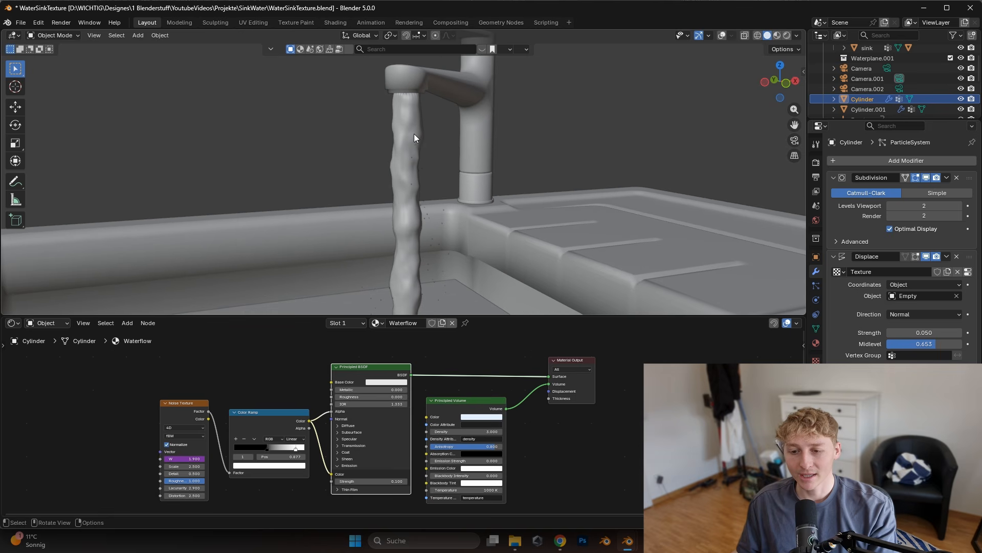
scroll(255, 435, "up", 2)
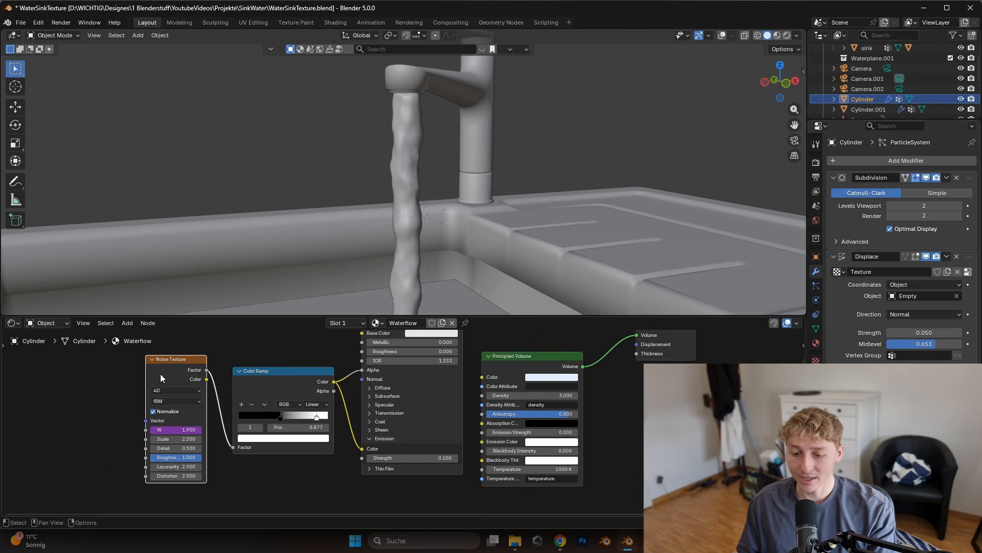
middle_click_drag(329, 371, 280, 392)
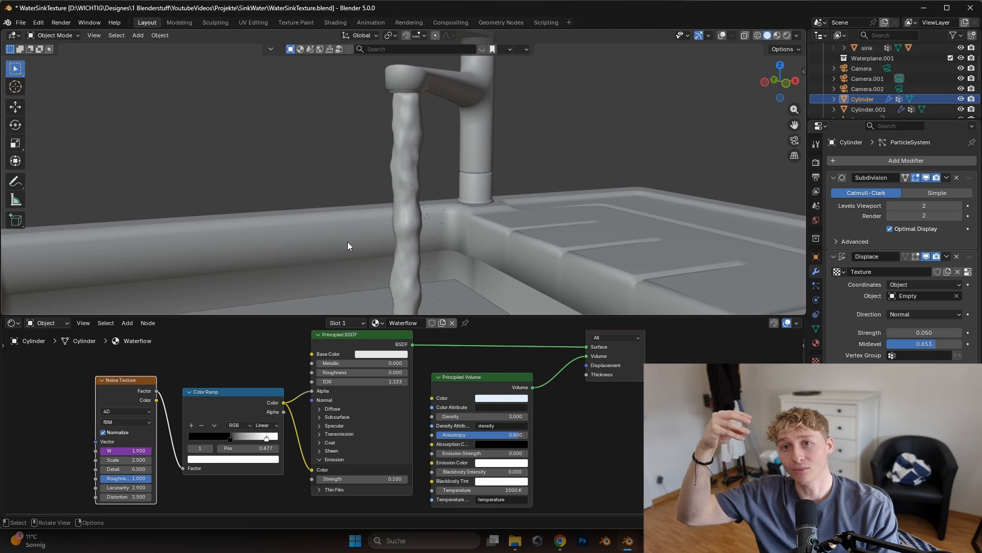
key("space")
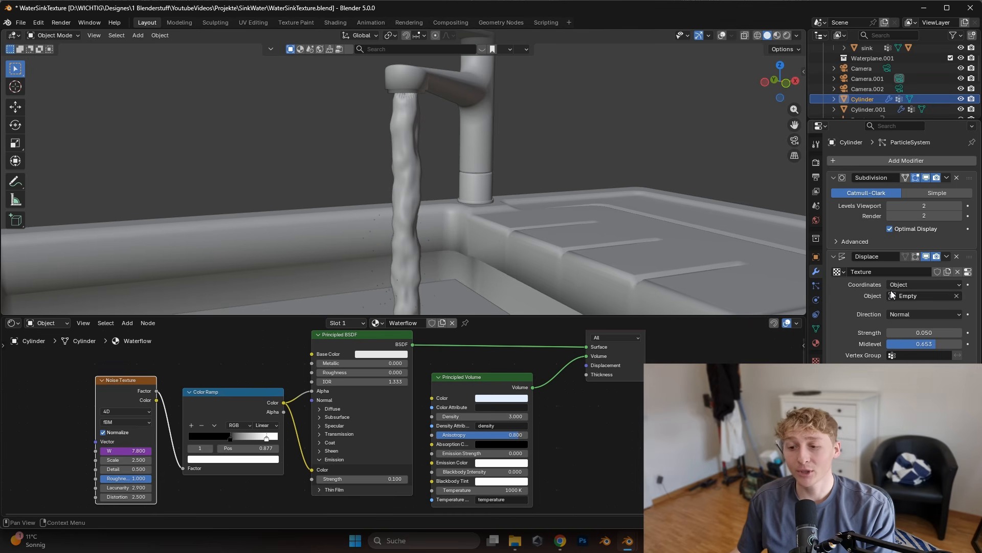
Look through the stream cylinder's physics, particle and modifier settings.
left_click(816, 360)
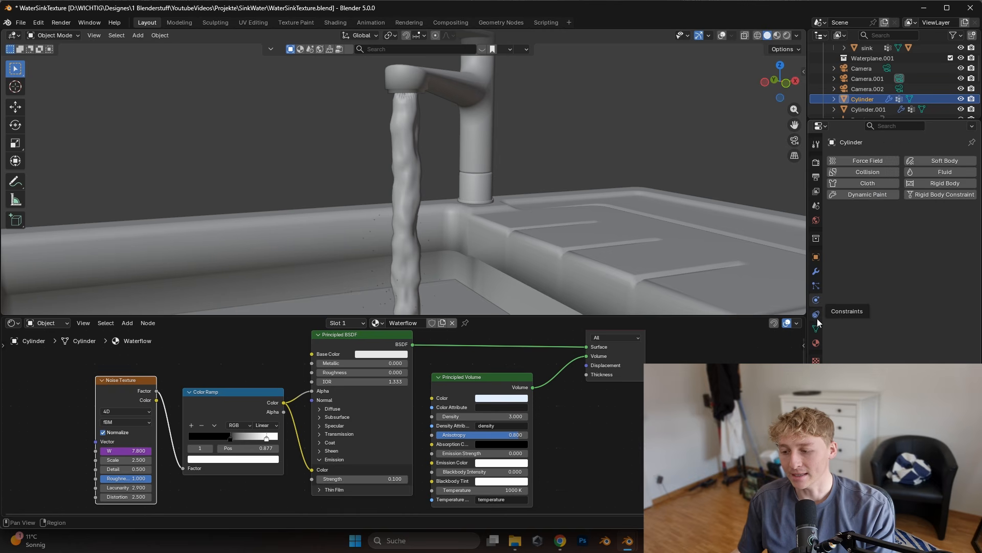
left_click(816, 285)
left_click(816, 271)
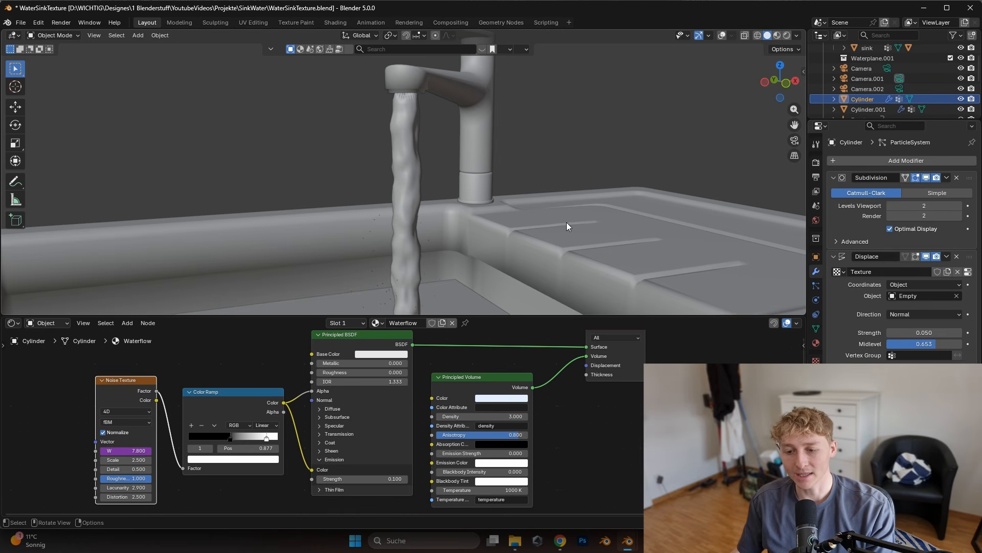
Play the animation and inspect the water stream up close and the whole sink from above.
scroll(521, 189, "down", 5)
scroll(429, 179, "up", 8)
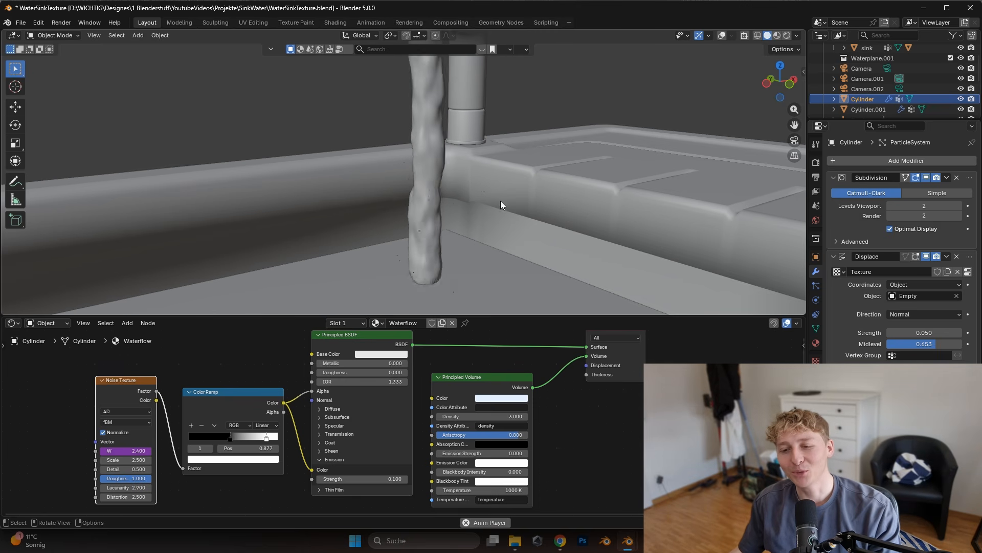
scroll(448, 160, "down", 8)
middle_click_drag(465, 231, 447, 173)
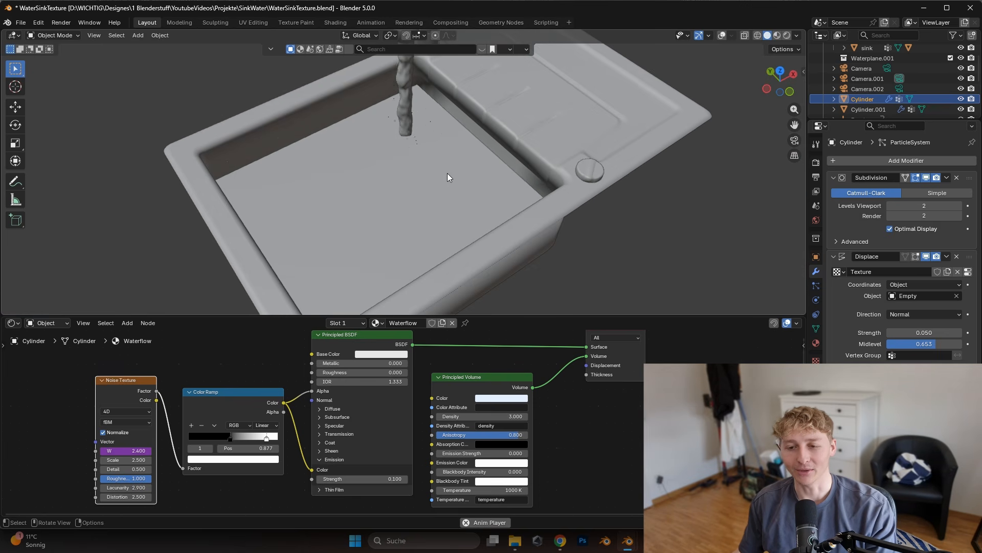